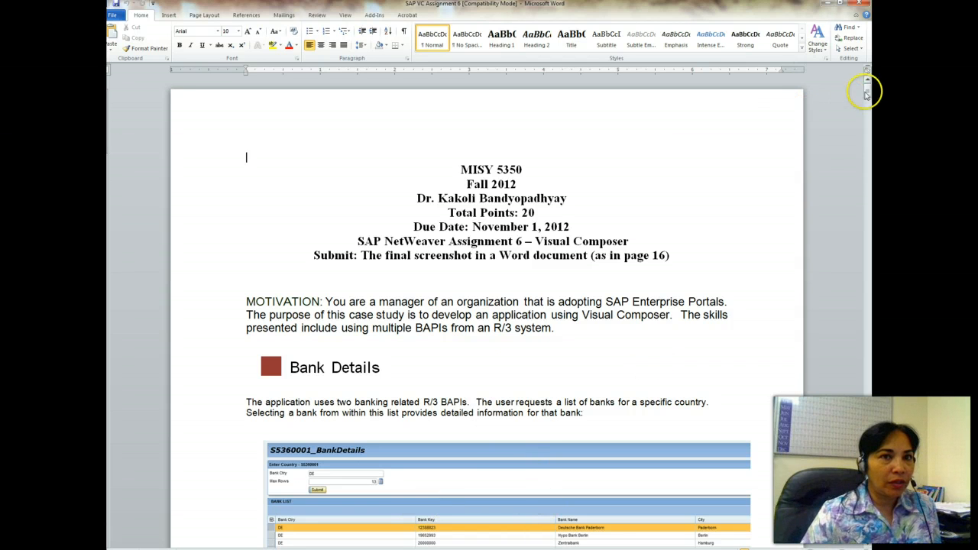
Switch to the browser, open delhi.cob.csuchico.edu:50000/VC/default.jsp, and log on to SAP NetWeaver with the user ID and password
{"action": "left_click_drag", "start_coordinate": [866, 87], "coordinate": [869, 94]}
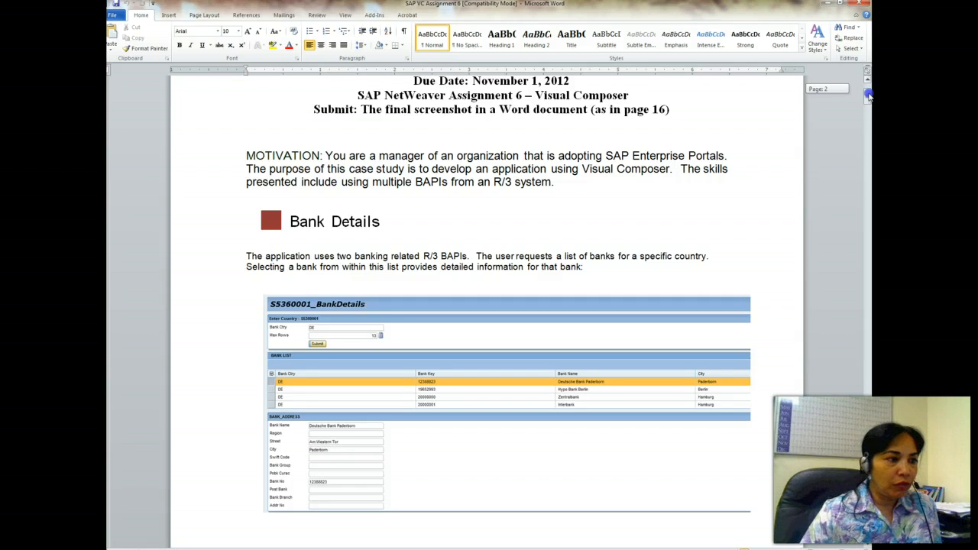
{"action": "left_click_drag", "start_coordinate": [869, 95], "coordinate": [869, 153]}
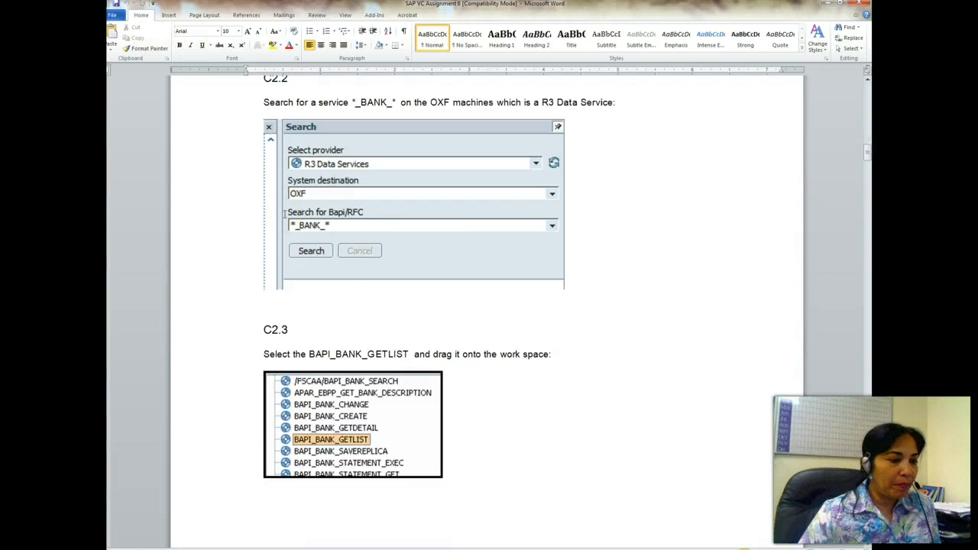
{"action": "left_click", "coordinate": [143, 514]}
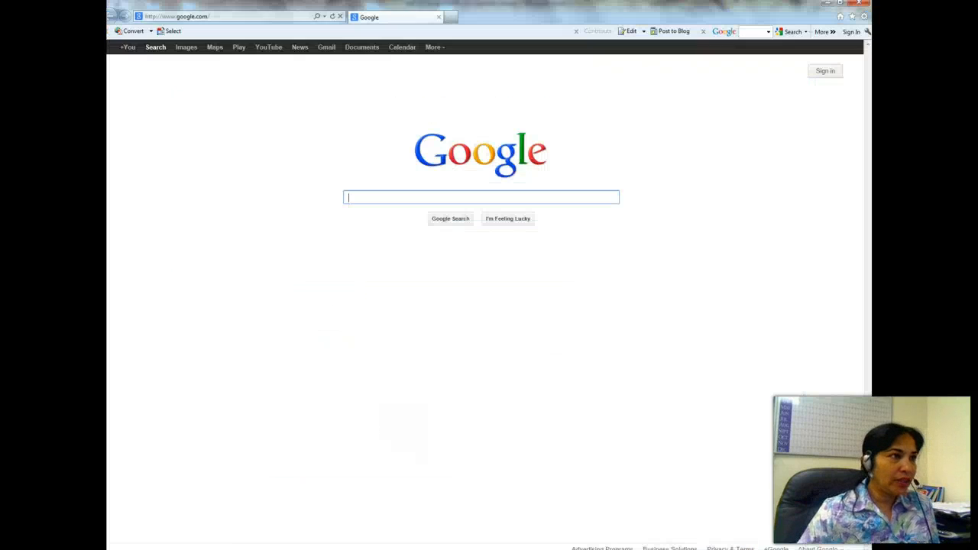
{"action": "left_click", "coordinate": [325, 17]}
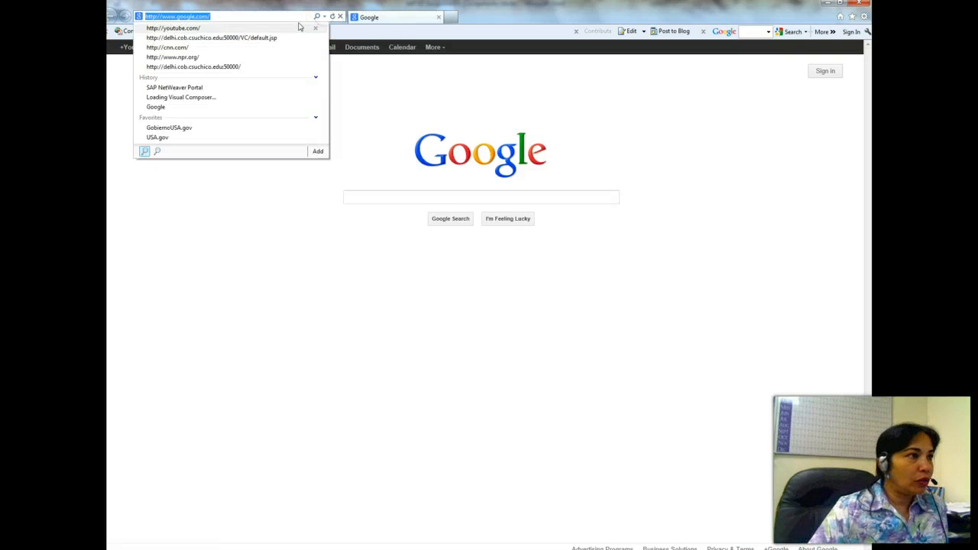
{"action": "left_click", "coordinate": [255, 37]}
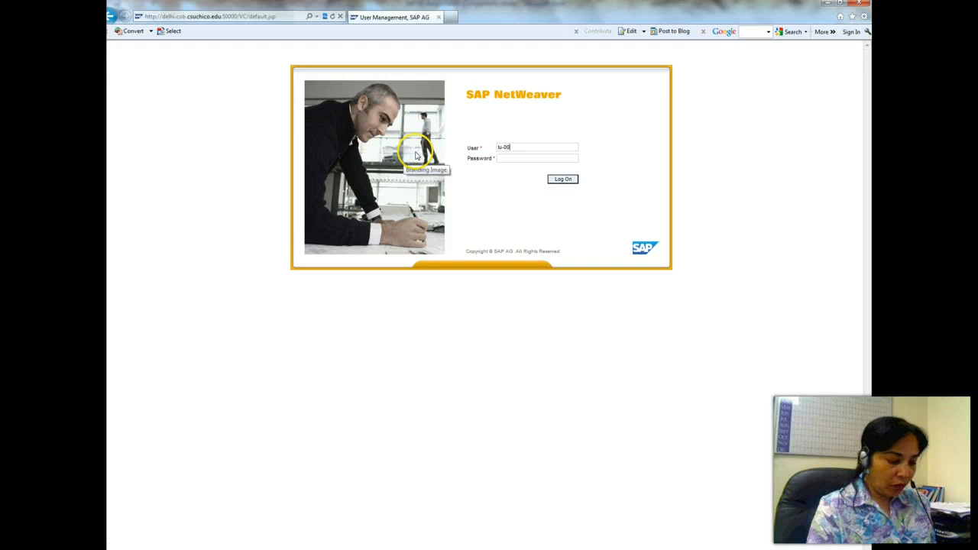
{"action": "type", "text": "***"}
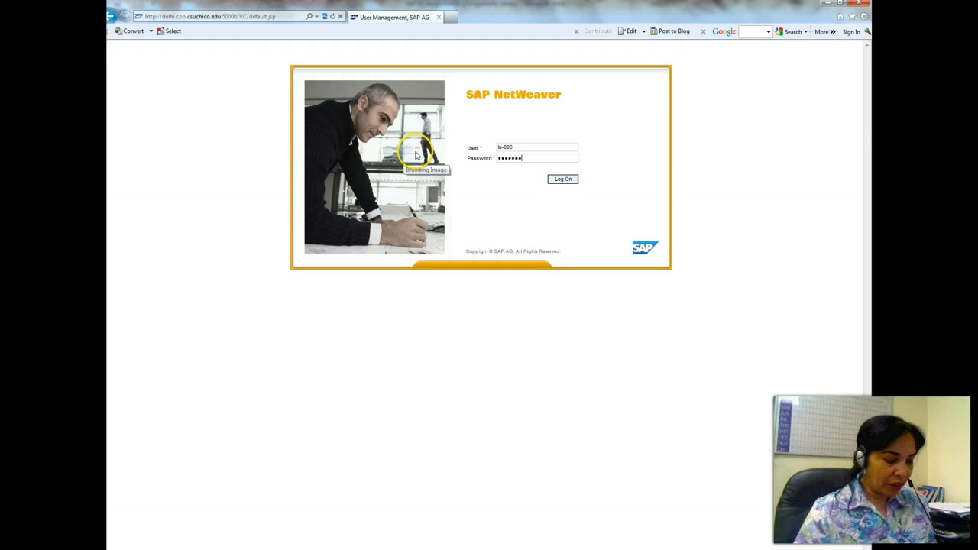
{"action": "left_click", "coordinate": [563, 179]}
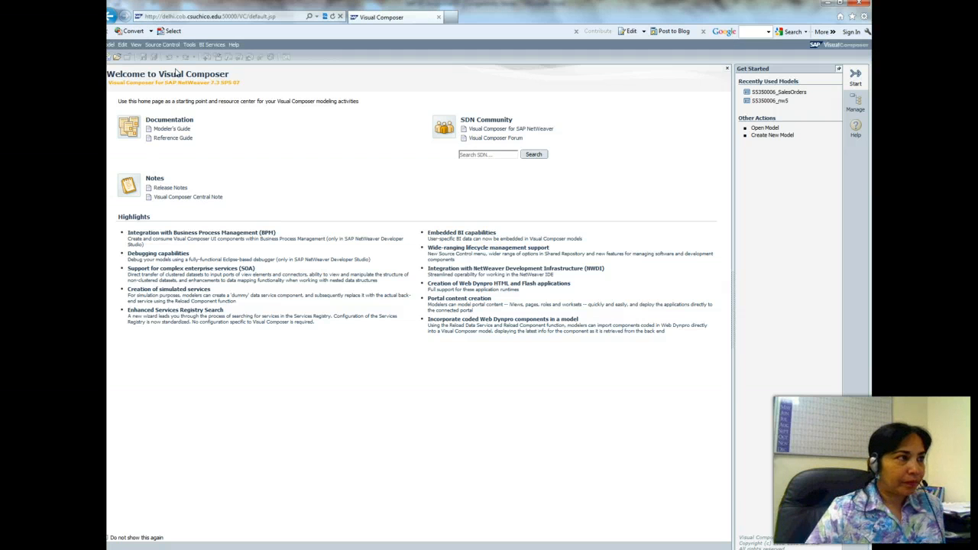
Create a new Composite View model named S5350006_BankDetails in the Local Repository
{"action": "left_click", "coordinate": [113, 44]}
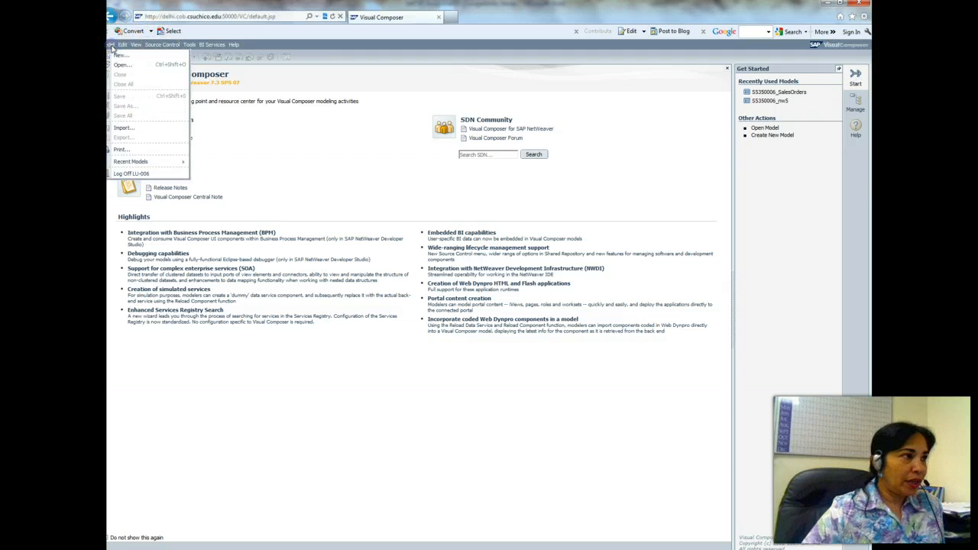
{"action": "left_click", "coordinate": [119, 57]}
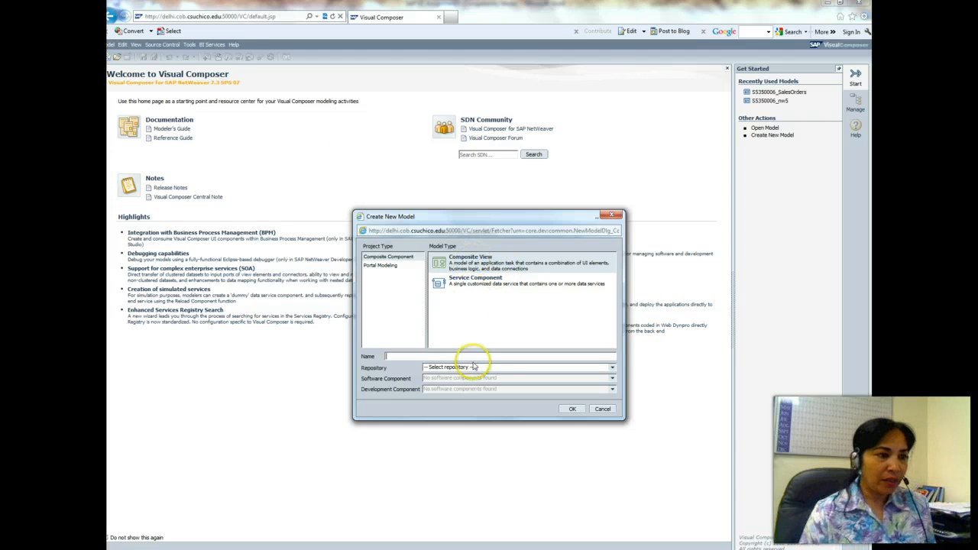
{"action": "left_click", "coordinate": [612, 369]}
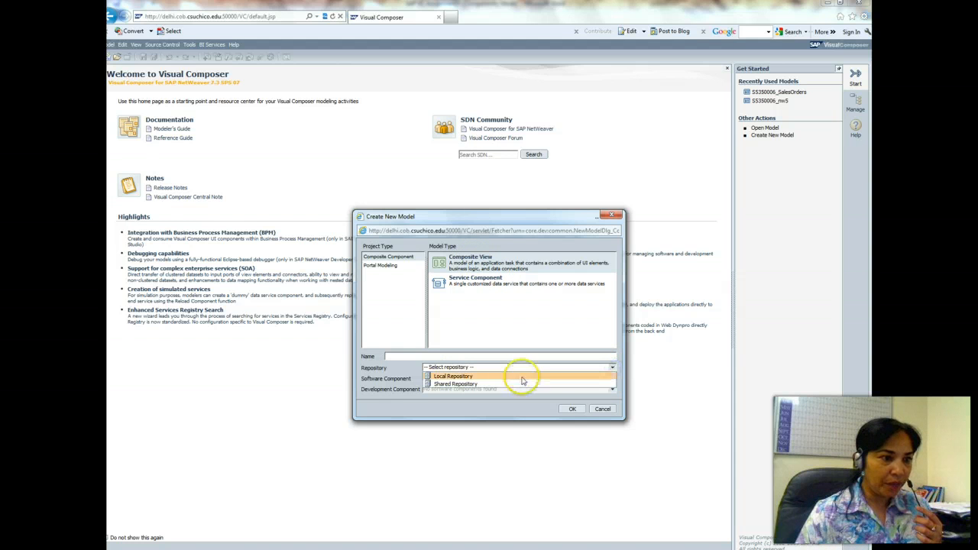
{"action": "left_click", "coordinate": [521, 377]}
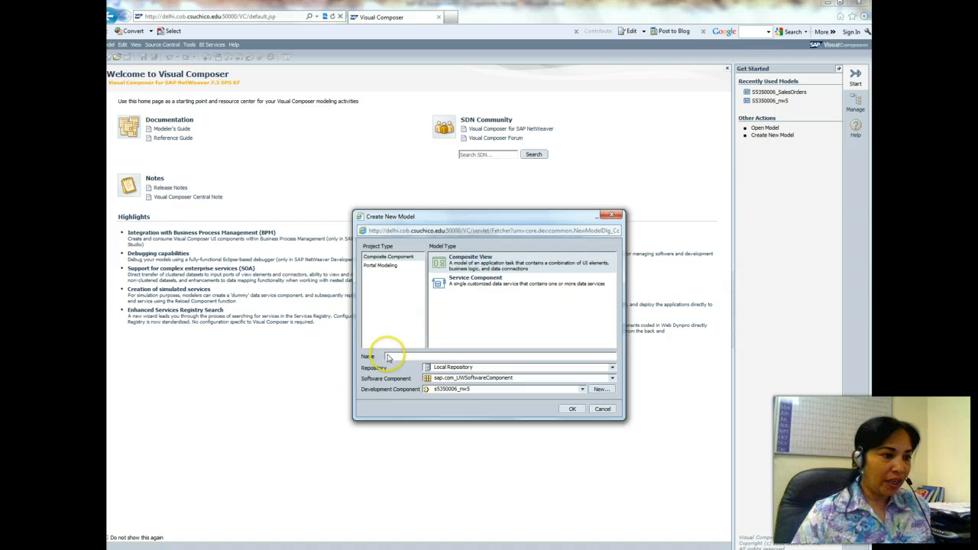
{"action": "type", "text": "S"}
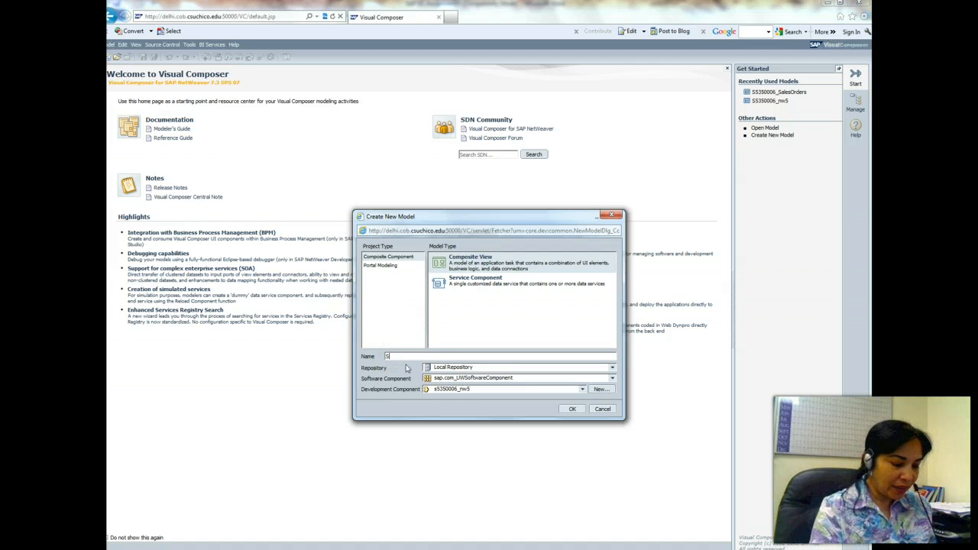
{"action": "type", "text": "5350006_BankDetails"}
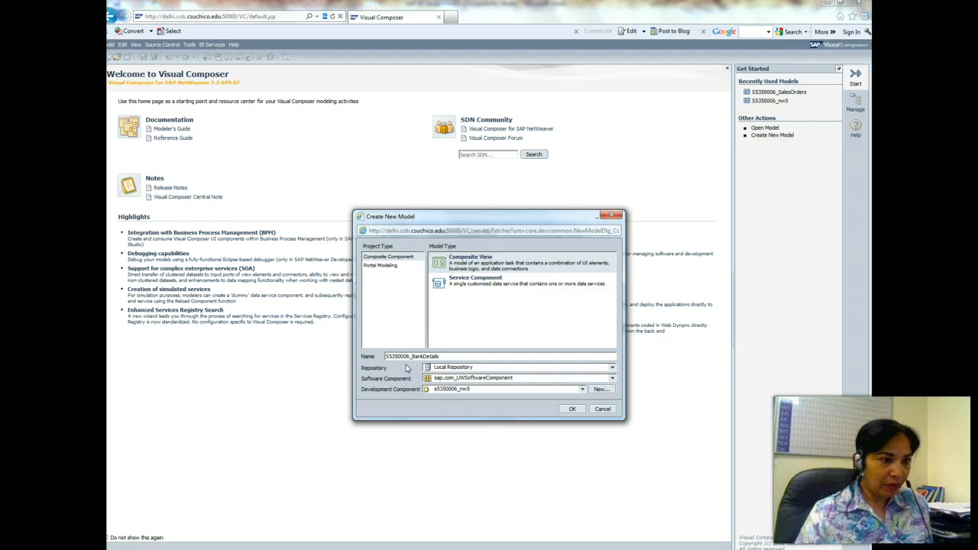
{"action": "left_click", "coordinate": [572, 409]}
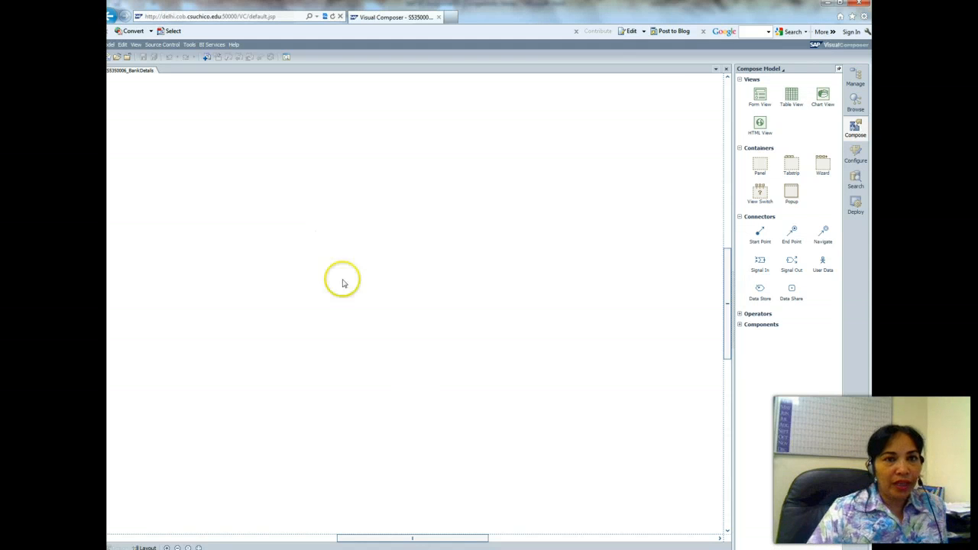
Search the R3 Data Services provider on the OXF system for BAPIs matching *_Bank_*
{"action": "left_click", "coordinate": [855, 182]}
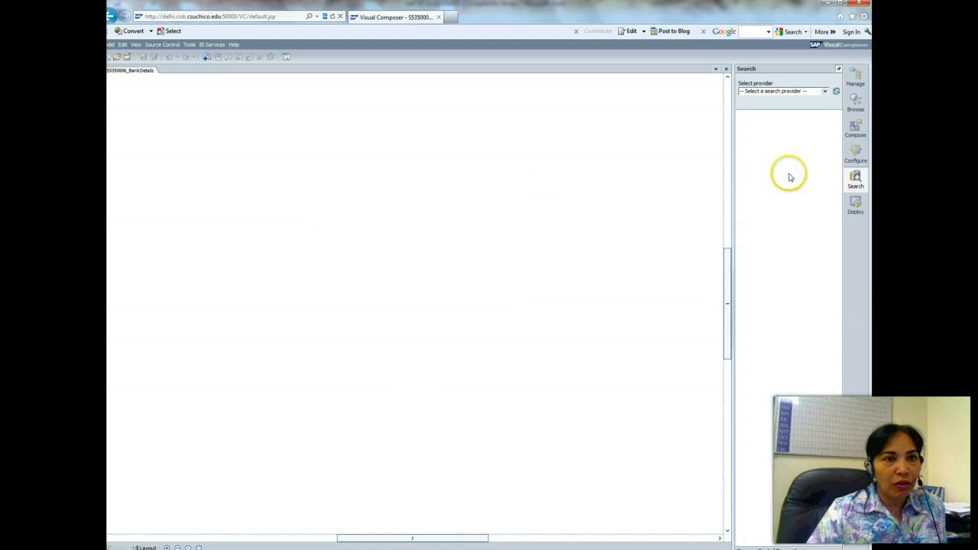
{"action": "left_click", "coordinate": [826, 92]}
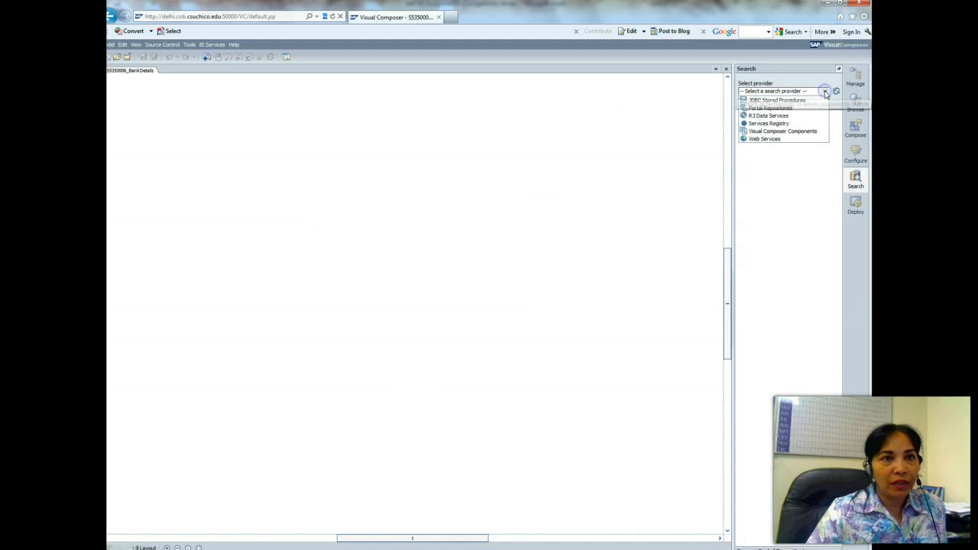
{"action": "left_click", "coordinate": [768, 115]}
{"action": "left_click", "coordinate": [834, 112]}
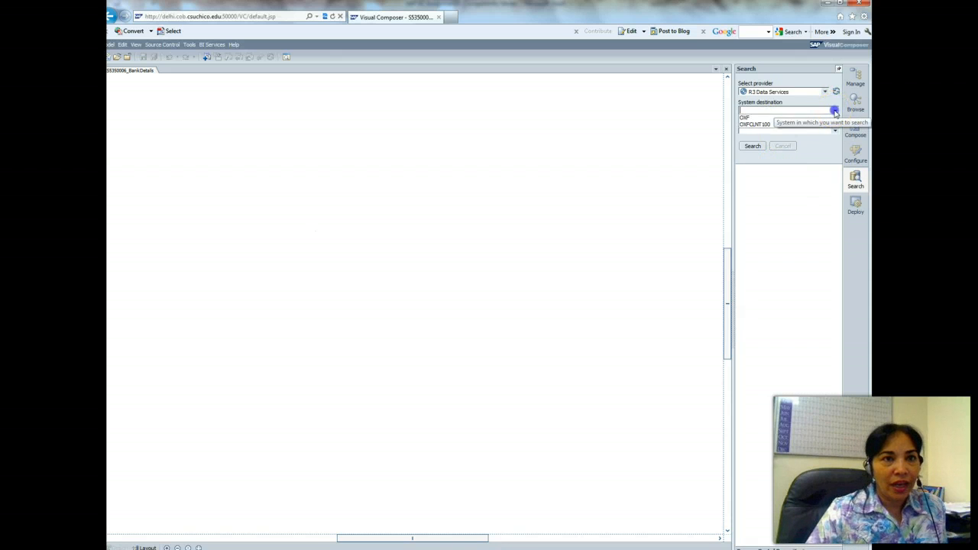
{"action": "left_click", "coordinate": [751, 117]}
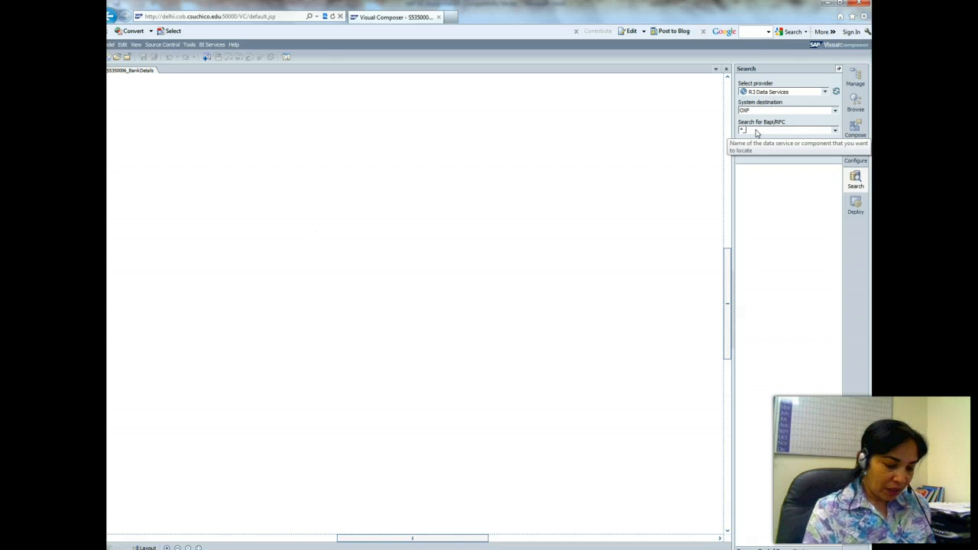
{"action": "left_click", "coordinate": [757, 134]}
{"action": "type", "text": "*_Bank*"}
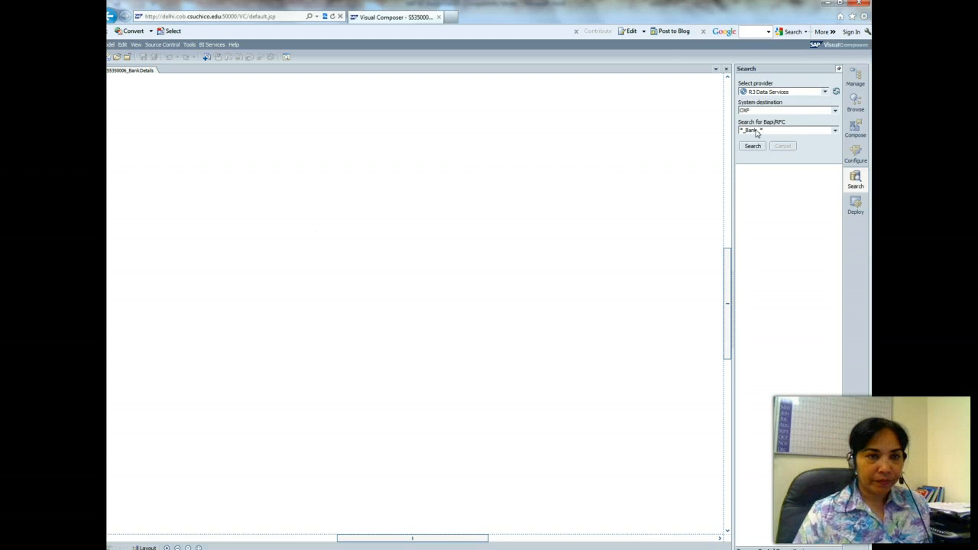
{"action": "left_click", "coordinate": [741, 194]}
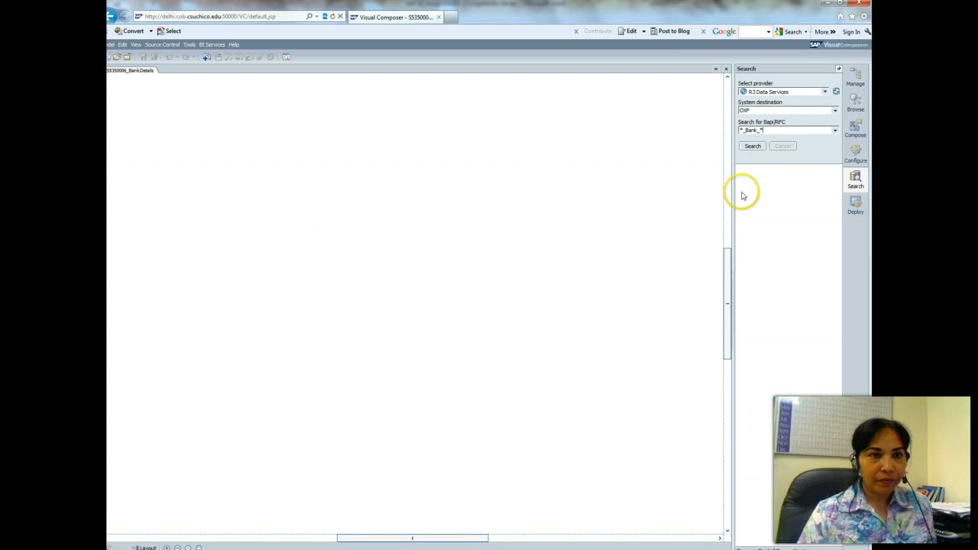
{"action": "left_click", "coordinate": [752, 147]}
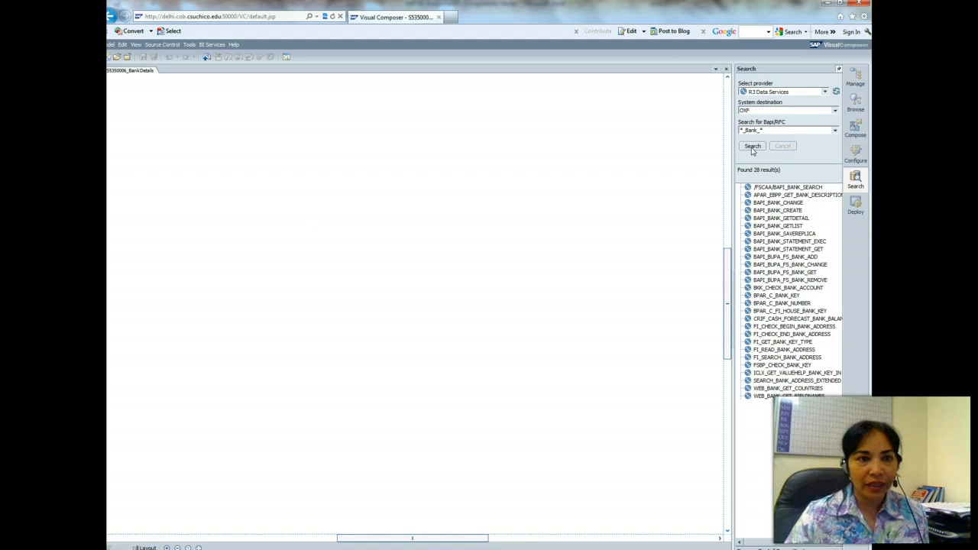
Place the BAPI_BANK_GETLIST service from the search results onto the model workspace
{"action": "left_click", "coordinate": [777, 226]}
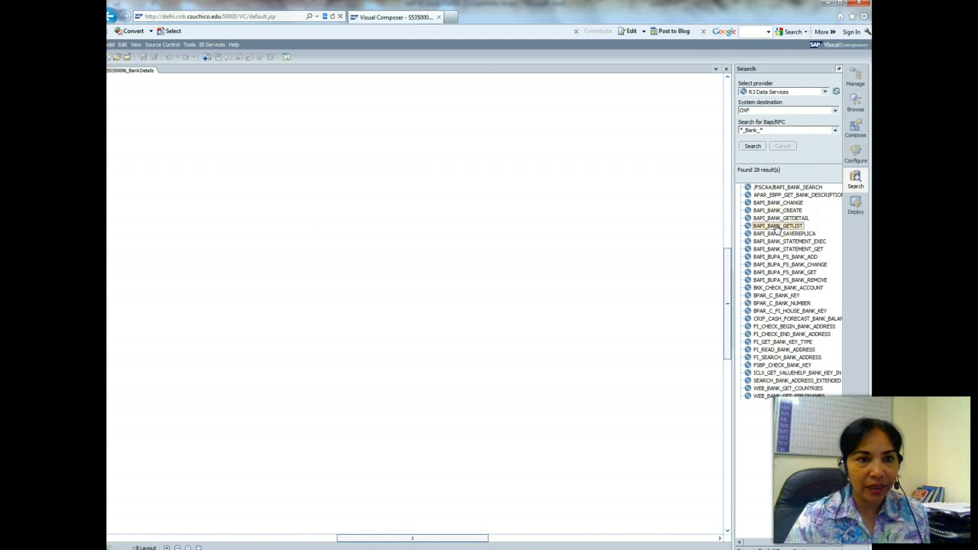
{"action": "left_click_drag", "start_coordinate": [777, 229], "coordinate": [438, 234]}
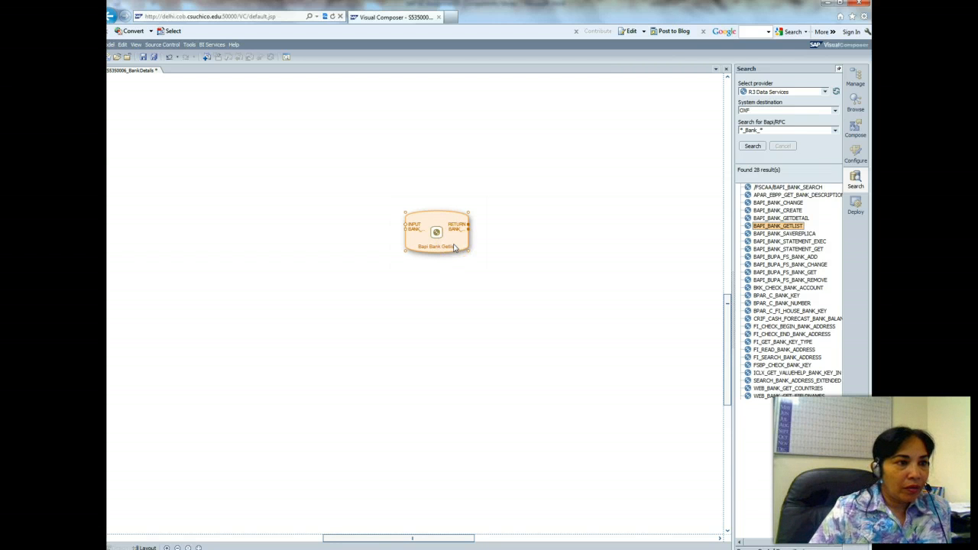
{"action": "left_click", "coordinate": [410, 233]}
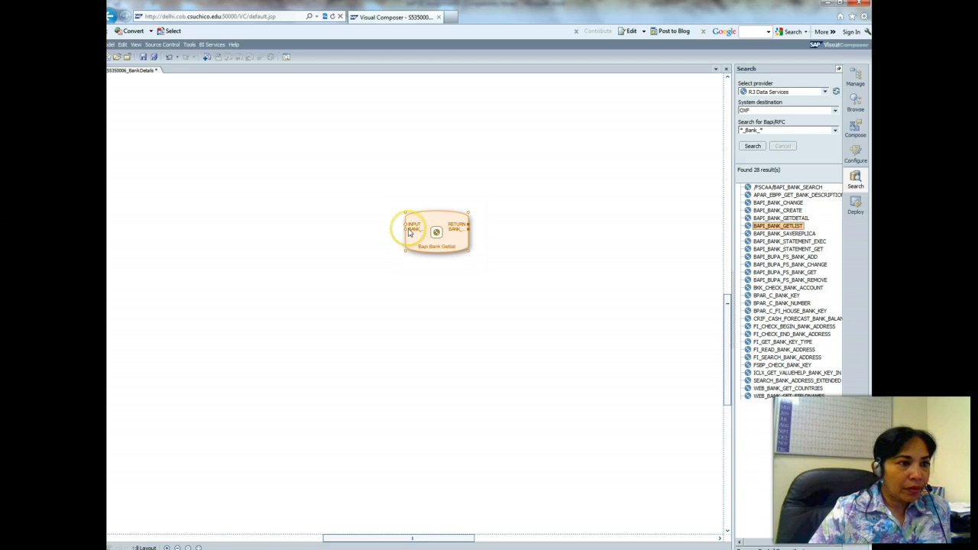
Open Redefine Ports for the Bapi Bank Getlist service and examine the fields of its in and out ports, keeping all ports selected
{"action": "right_click", "coordinate": [462, 222]}
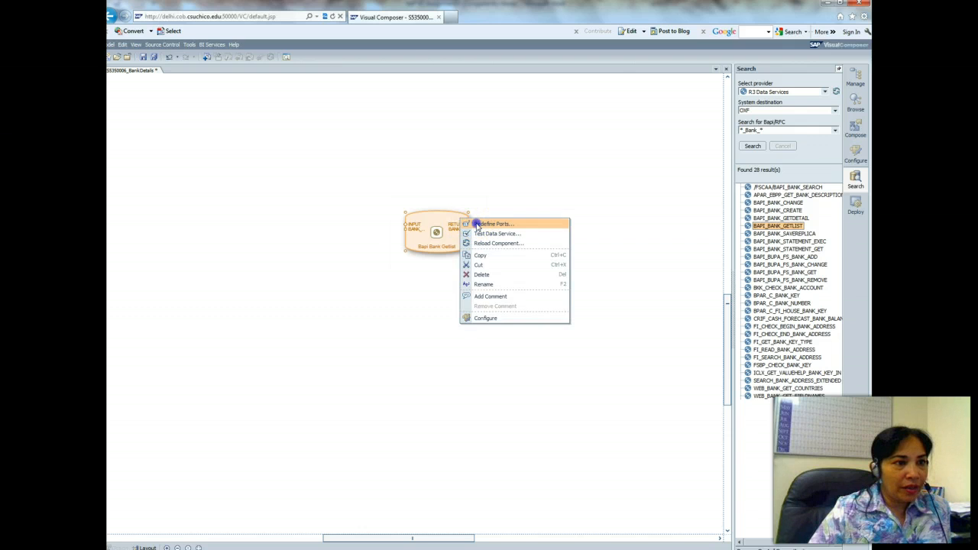
{"action": "left_click", "coordinate": [476, 224]}
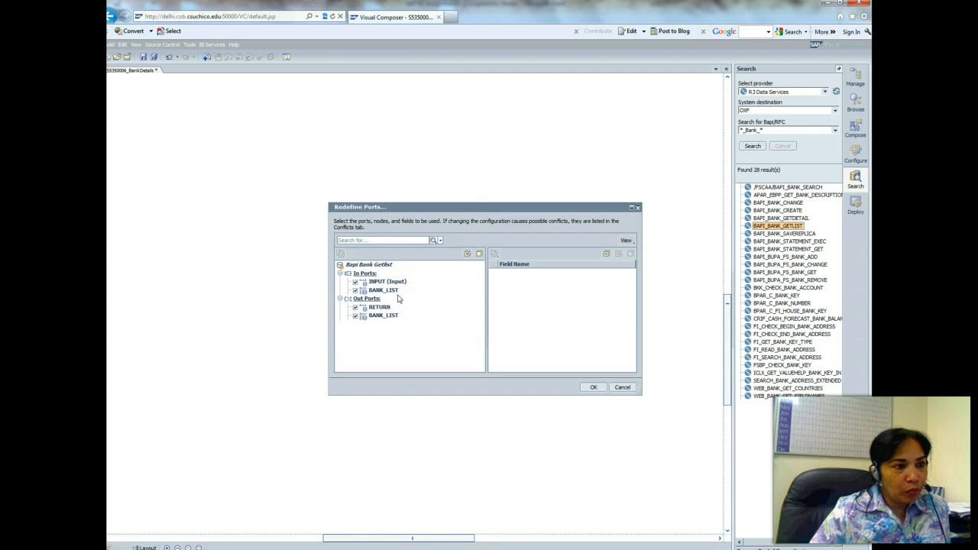
{"action": "left_click", "coordinate": [355, 282]}
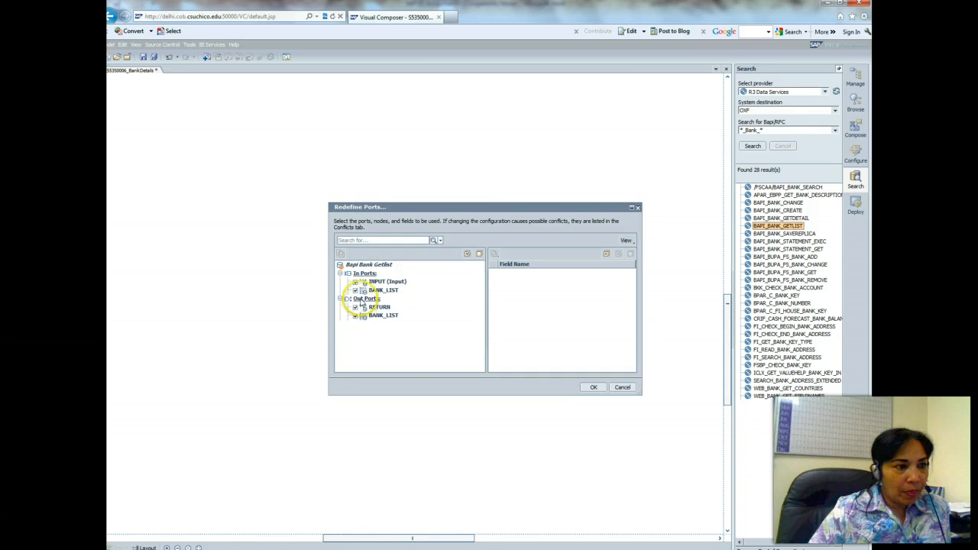
{"action": "left_click", "coordinate": [355, 282]}
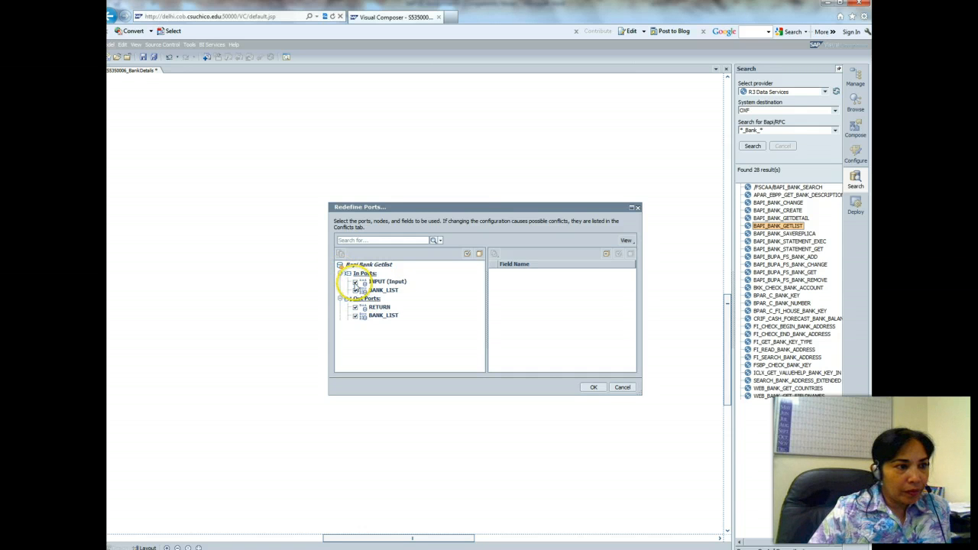
{"action": "left_click", "coordinate": [356, 282]}
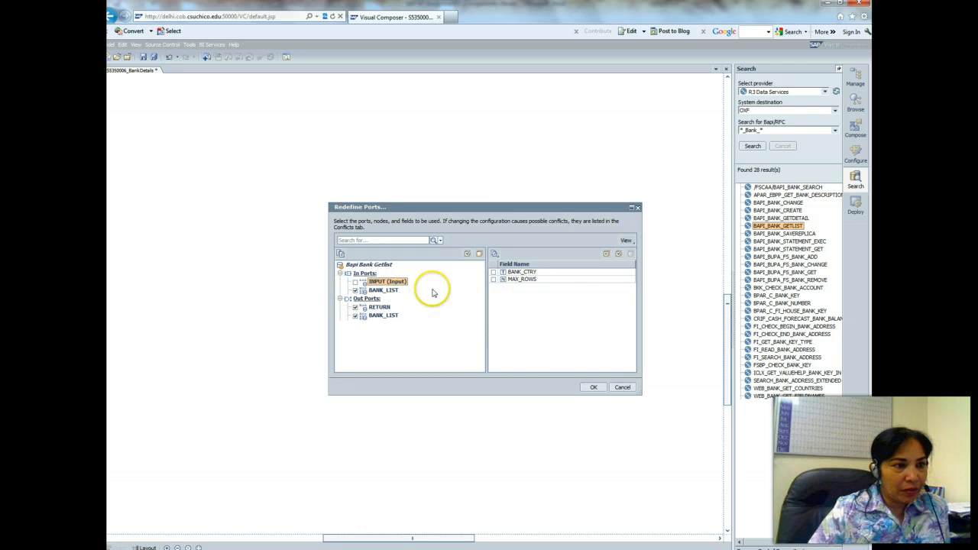
{"action": "left_click", "coordinate": [355, 282]}
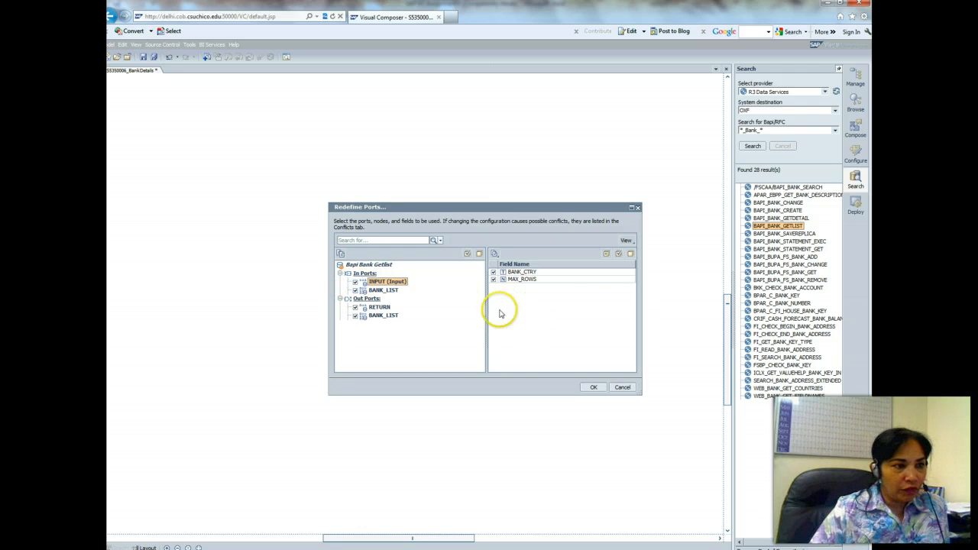
{"action": "left_click", "coordinate": [373, 290]}
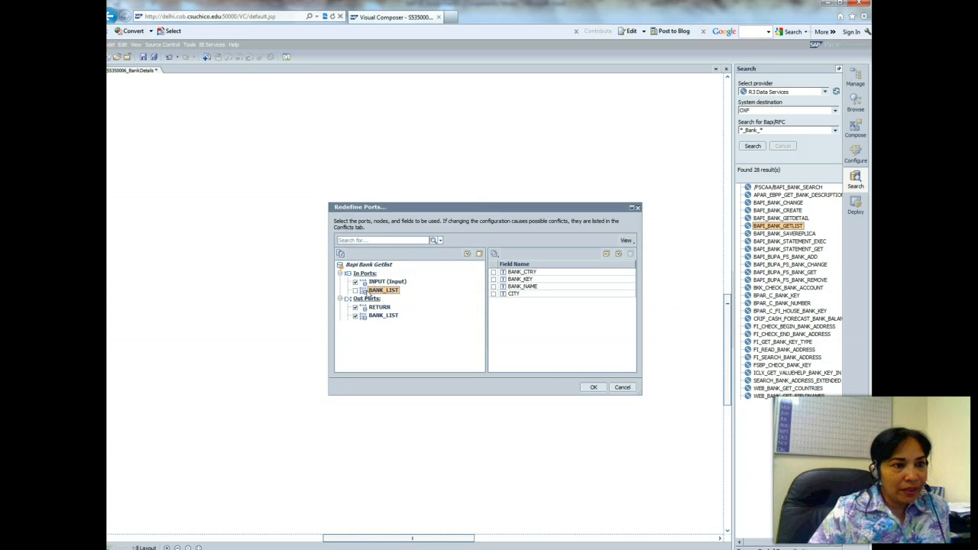
{"action": "left_click", "coordinate": [355, 290]}
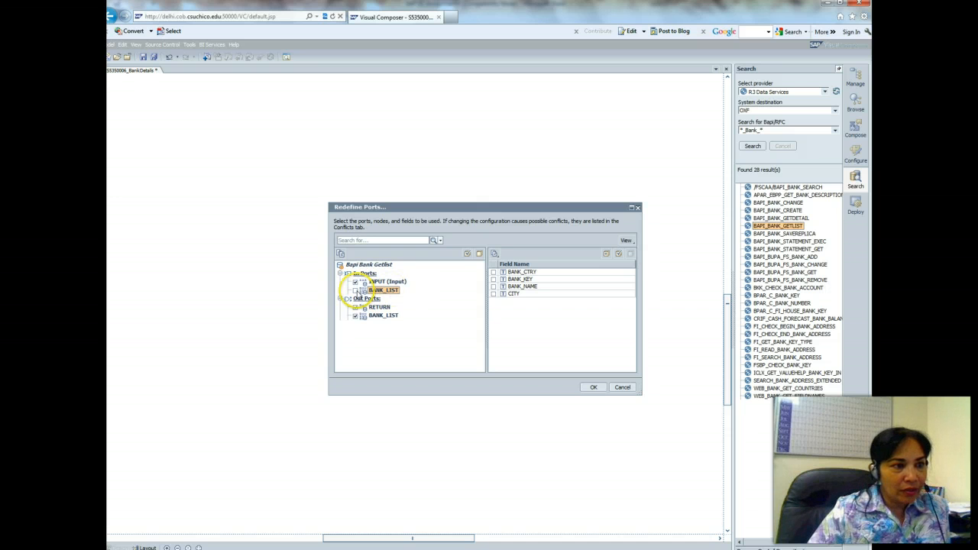
{"action": "left_click", "coordinate": [379, 307]}
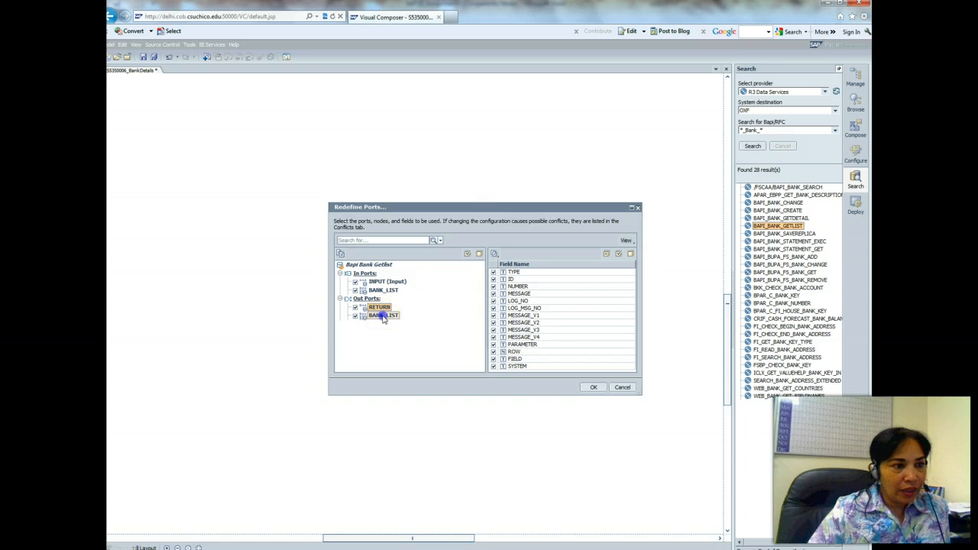
{"action": "left_click", "coordinate": [383, 315]}
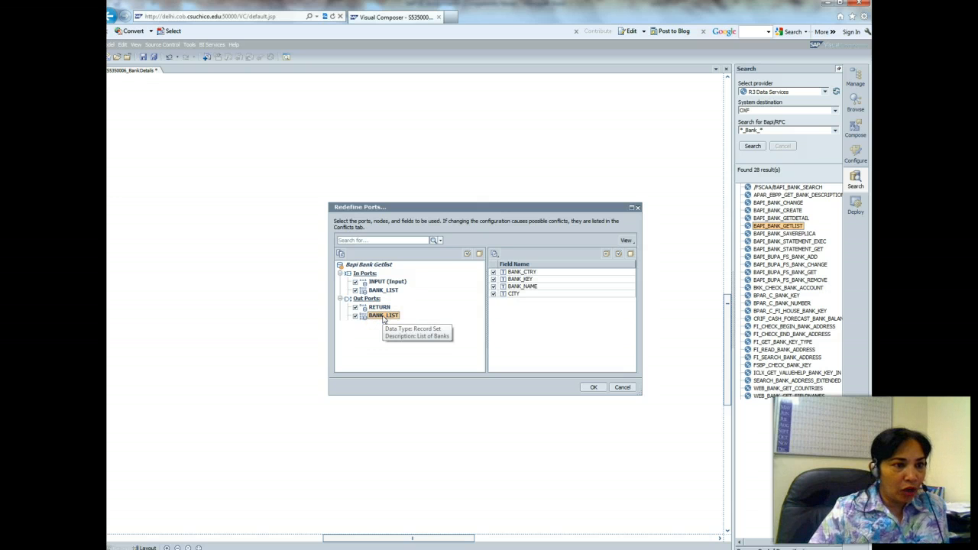
Read the port and data service test instructions in the Word assignment, and accept the Redefine Ports selection in Visual Composer
{"action": "key", "text": "alt+Tab"}
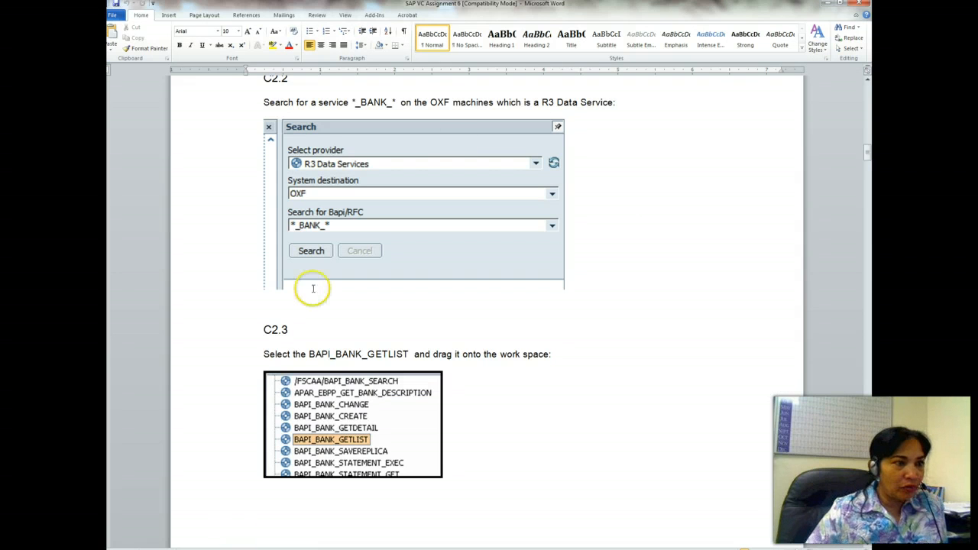
{"action": "left_click_drag", "start_coordinate": [867, 148], "coordinate": [872, 183]}
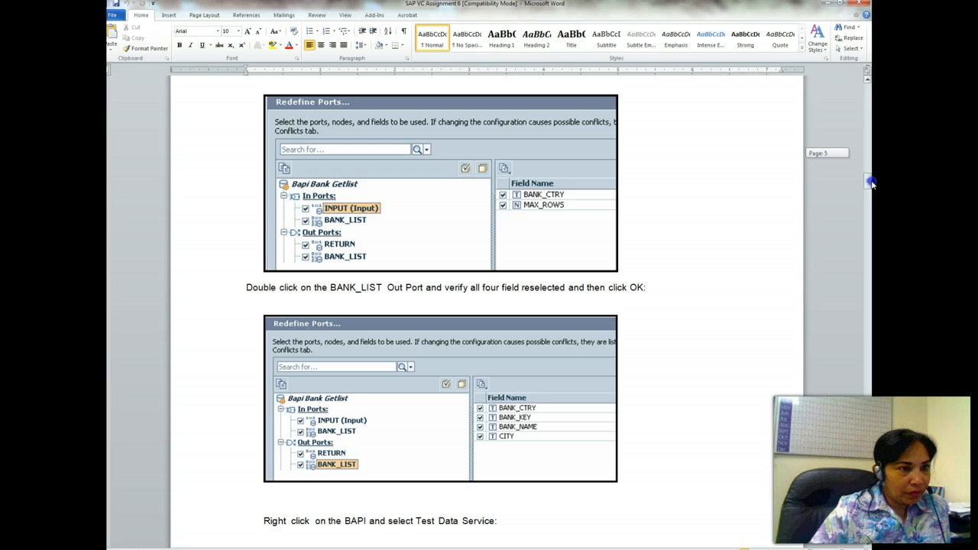
{"action": "left_click_drag", "start_coordinate": [872, 184], "coordinate": [871, 208]}
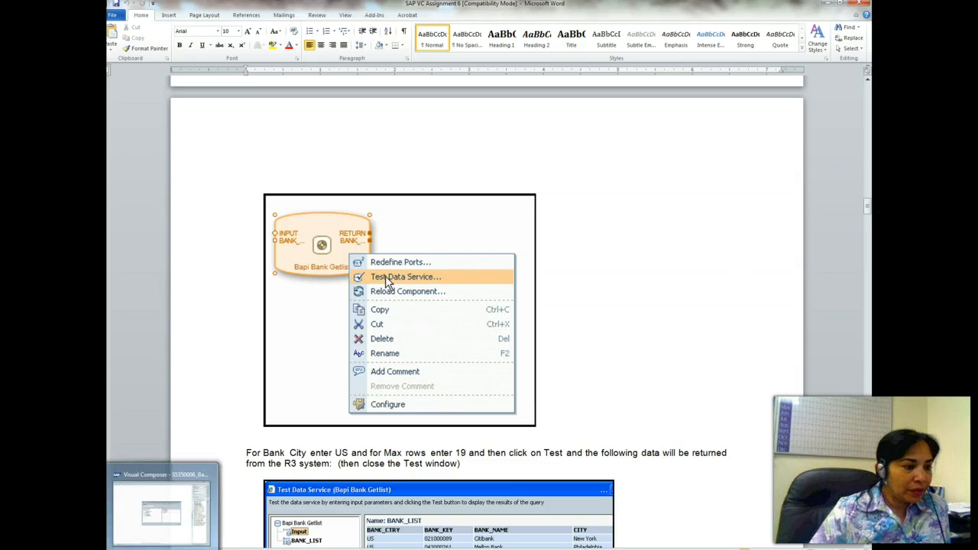
{"action": "left_click", "coordinate": [153, 526]}
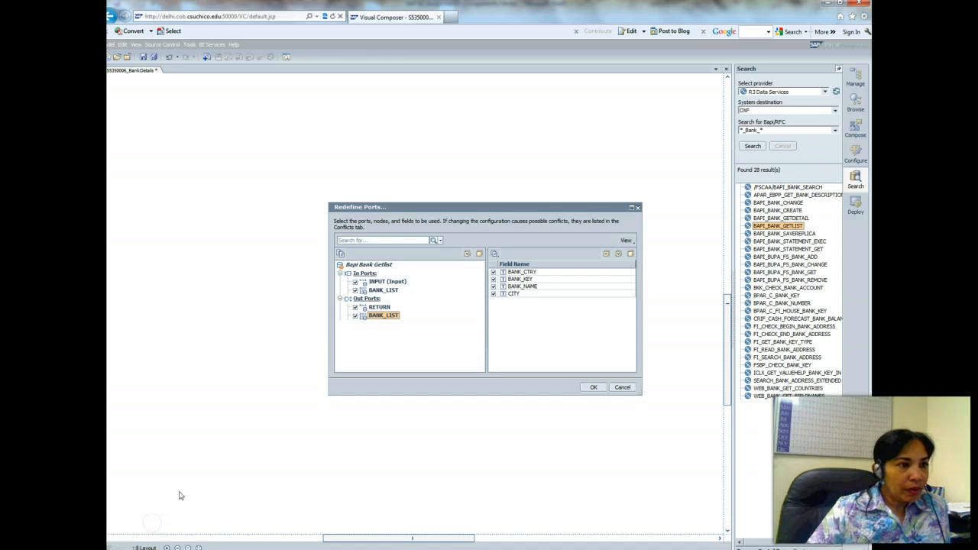
{"action": "left_click", "coordinate": [588, 387]}
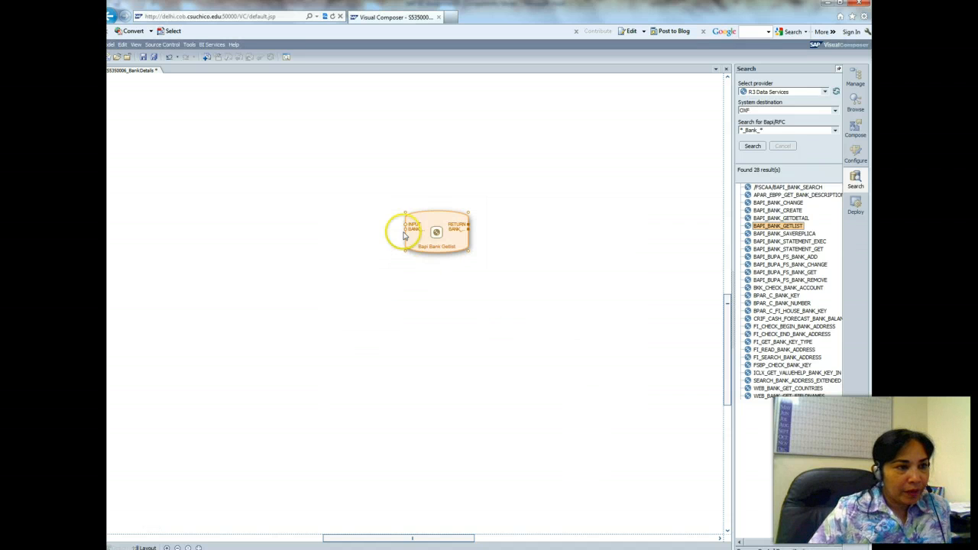
{"action": "left_click_drag", "start_coordinate": [405, 224], "coordinate": [232, 192]}
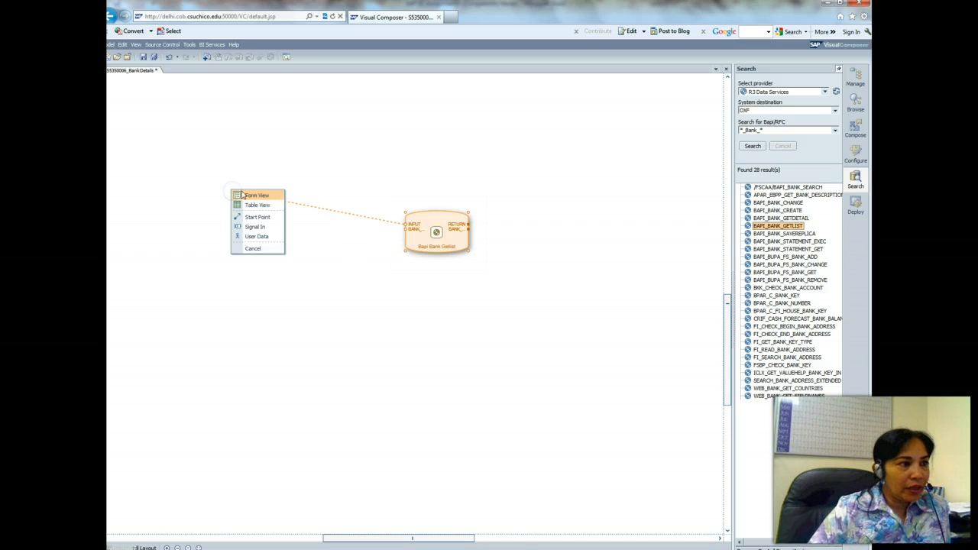
{"action": "left_click", "coordinate": [243, 195]}
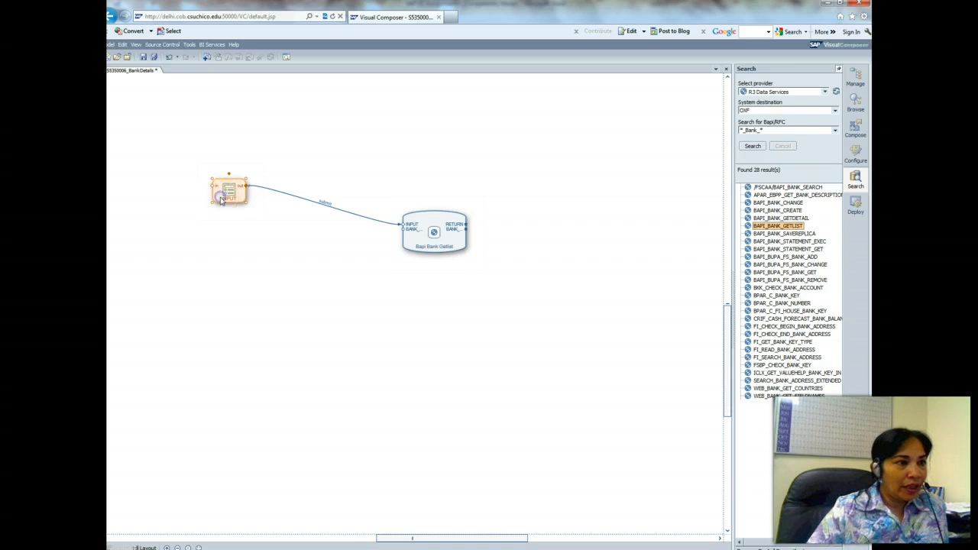
{"action": "left_click", "coordinate": [795, 90]}
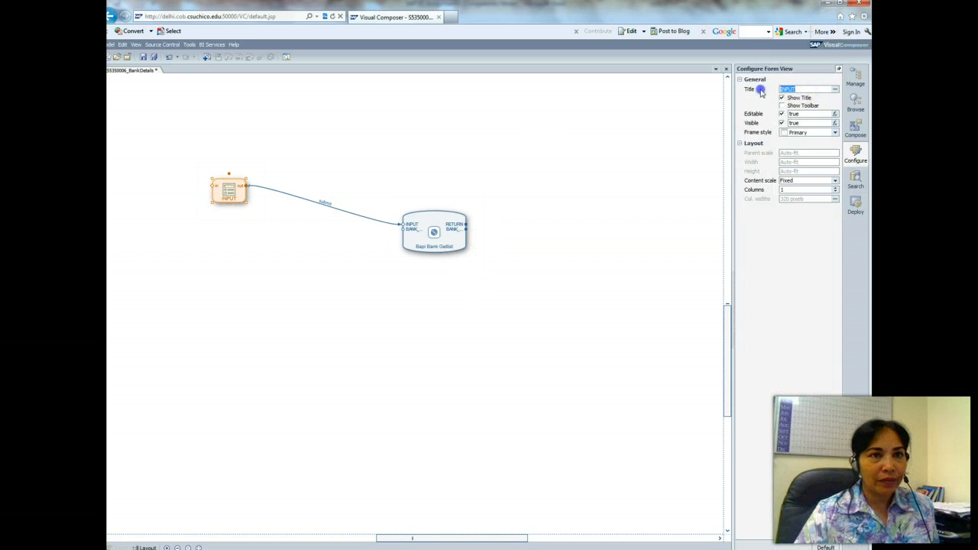
{"action": "key", "text": "BackSpace"}
{"action": "type", "text": "Enter"}
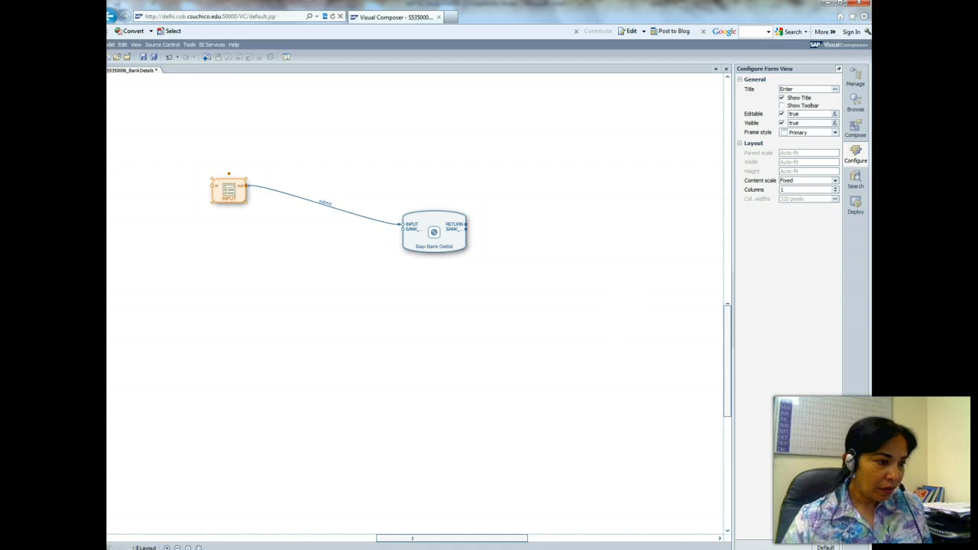
{"action": "key", "text": "alt+Tab"}
{"action": "left_click_drag", "start_coordinate": [870, 205], "coordinate": [872, 240]}
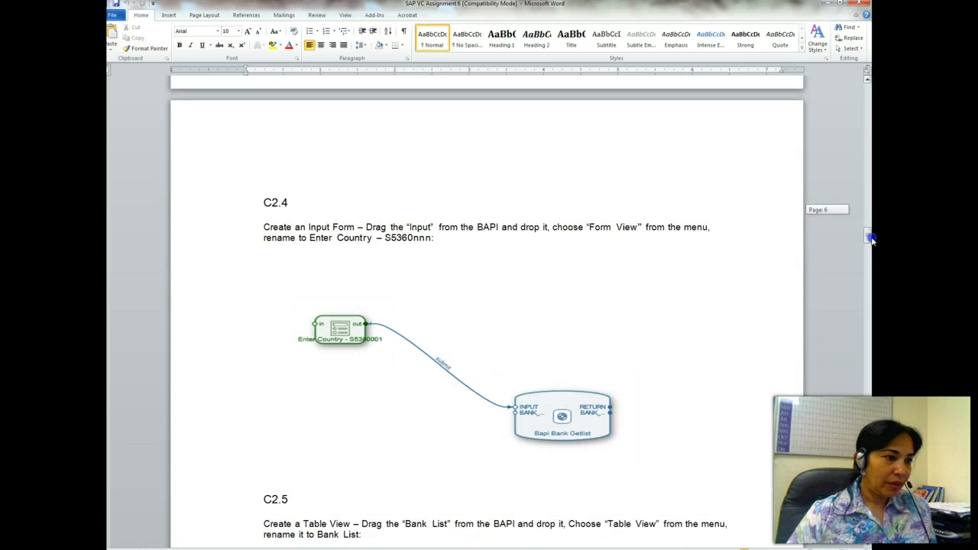
{"action": "left_click_drag", "start_coordinate": [871, 240], "coordinate": [871, 239]}
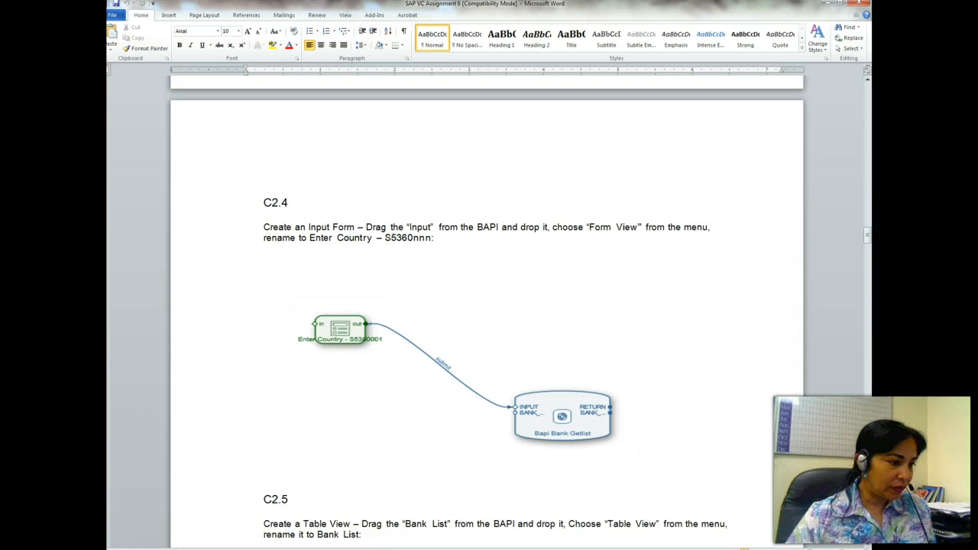
{"action": "key", "text": "alt+Tab"}
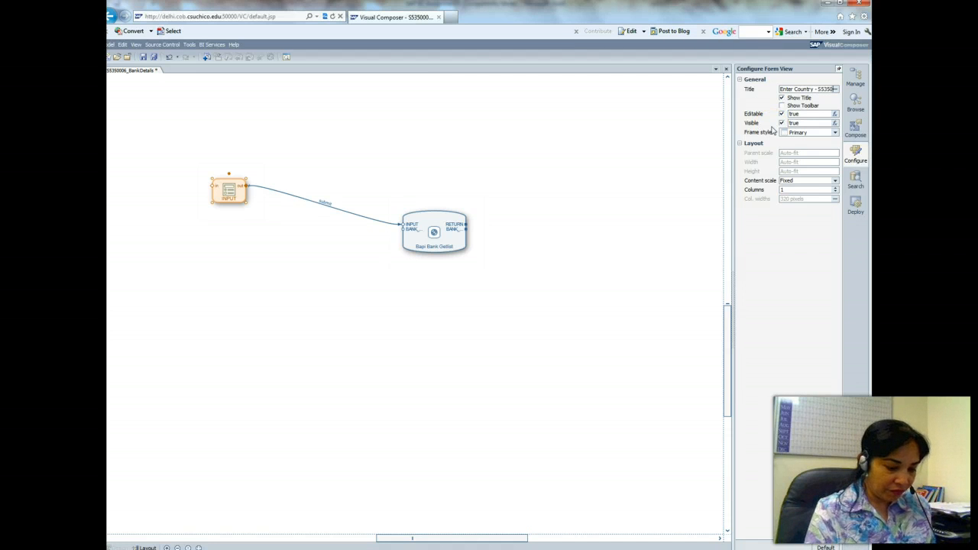
{"action": "type", "text": "06"}
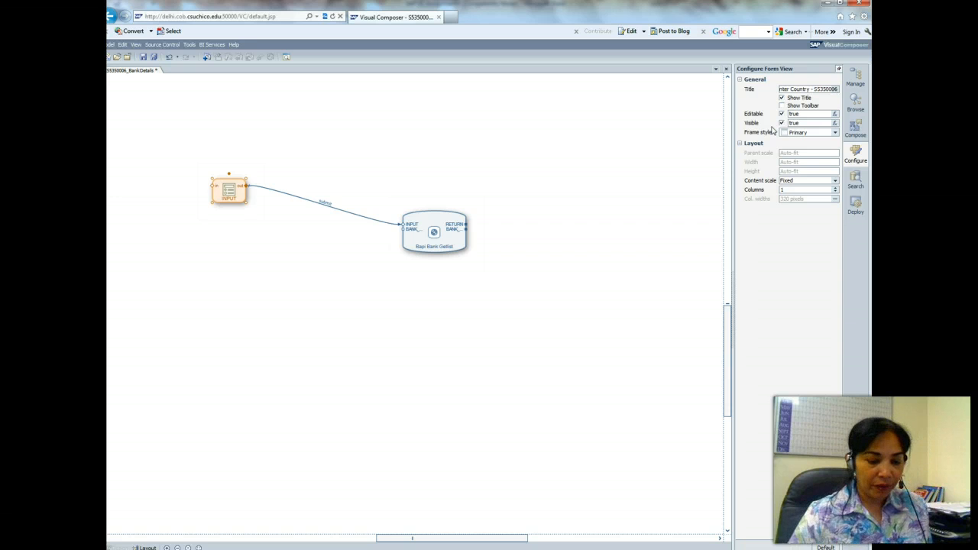
{"action": "key", "text": "Return"}
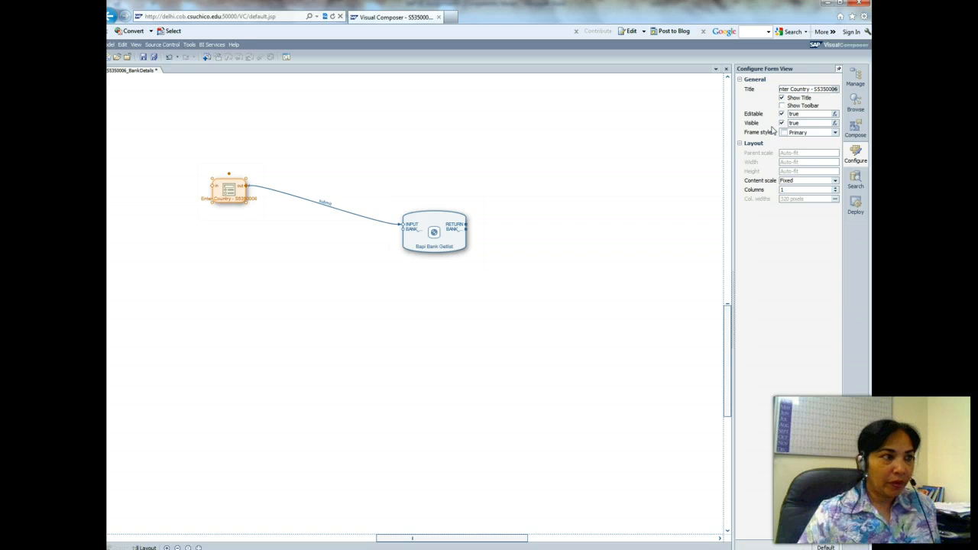
Run Test Data Service on Bapi Bank Getlist with BANK_CTRY US and MAX_ROWS 19, and close the test window
{"action": "left_click", "coordinate": [438, 223]}
{"action": "right_click", "coordinate": [451, 217]}
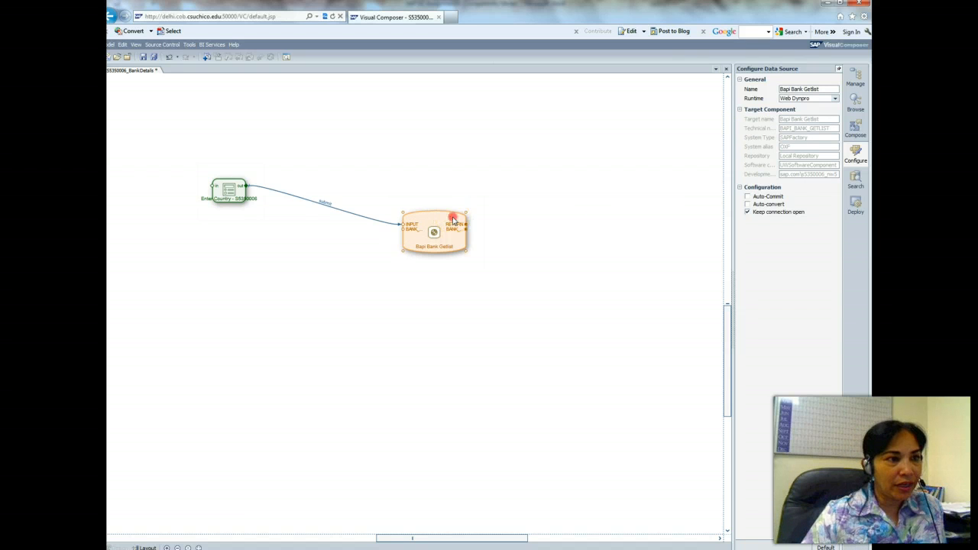
{"action": "left_click", "coordinate": [482, 231]}
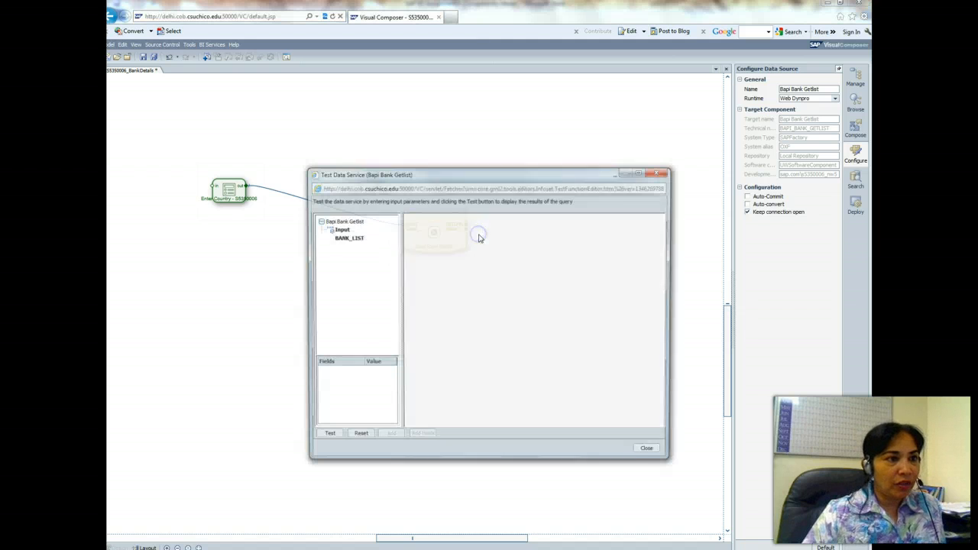
{"action": "left_click", "coordinate": [340, 229]}
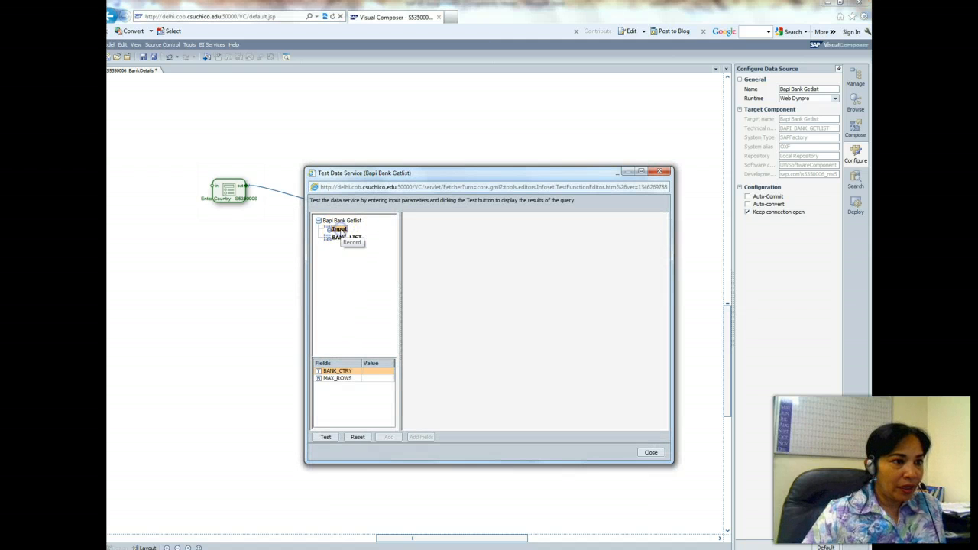
{"action": "left_click", "coordinate": [373, 372]}
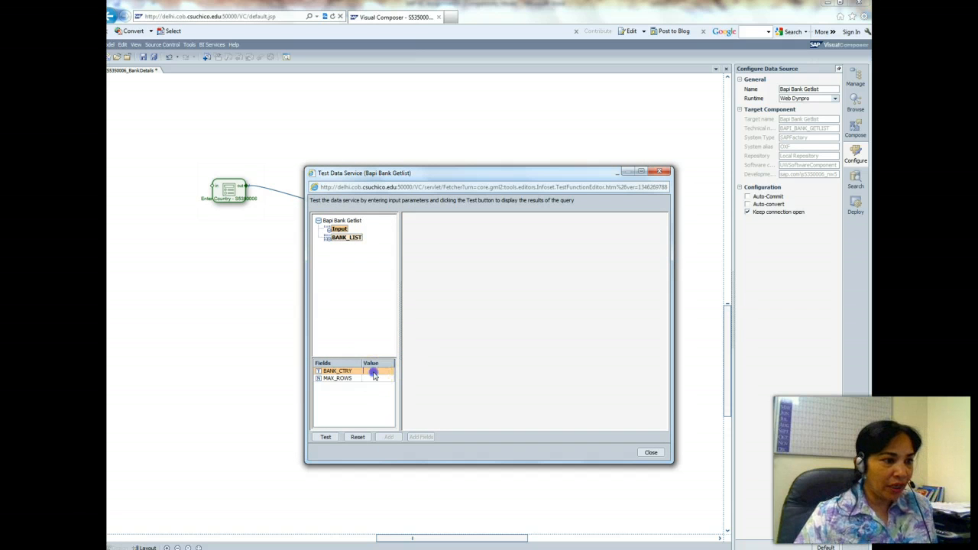
{"action": "type", "text": "US"}
{"action": "left_click", "coordinate": [416, 382]}
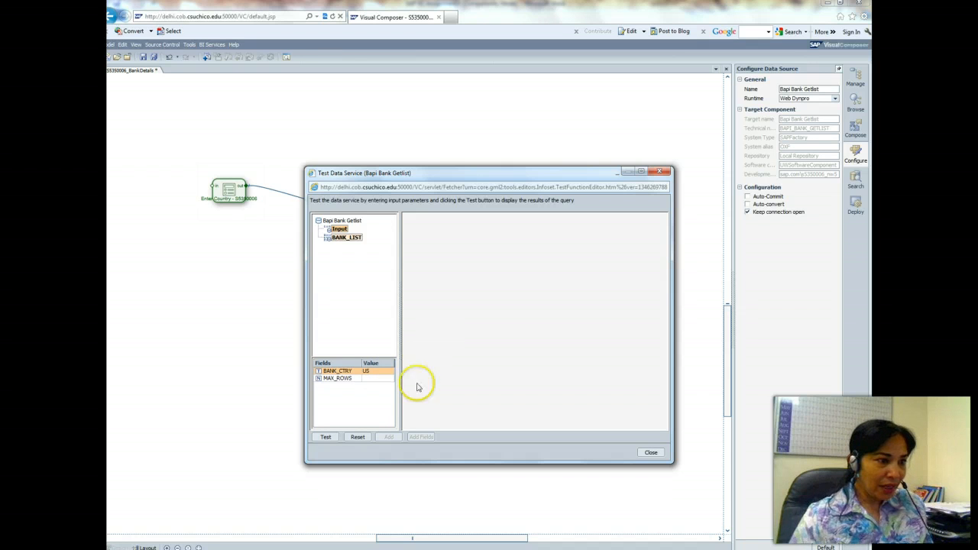
{"action": "left_click", "coordinate": [376, 380]}
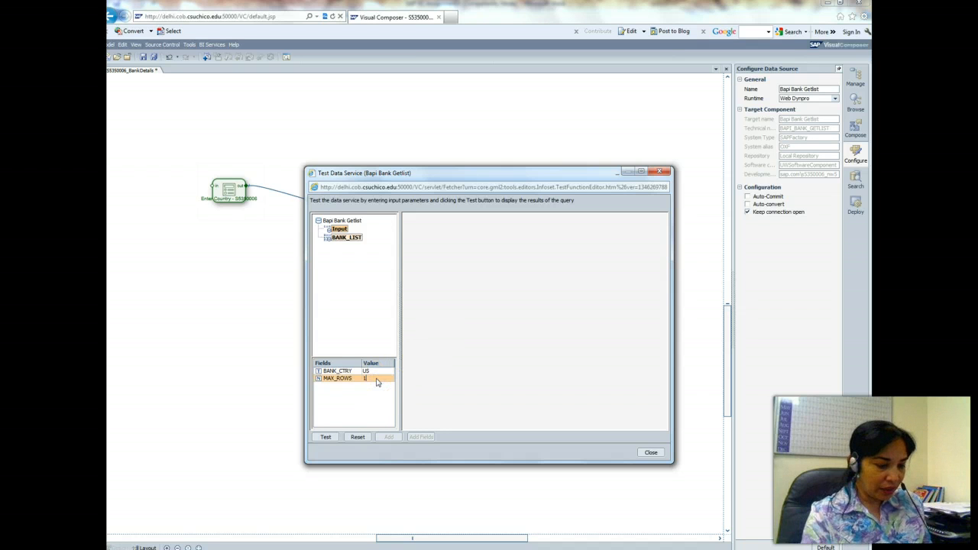
{"action": "type", "text": "19"}
{"action": "left_click", "coordinate": [327, 437]}
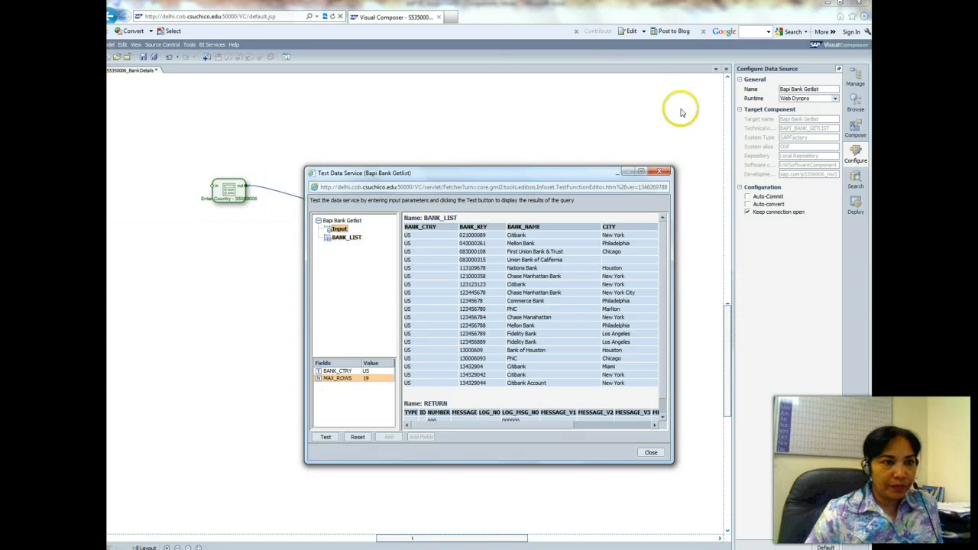
{"action": "left_click", "coordinate": [650, 453]}
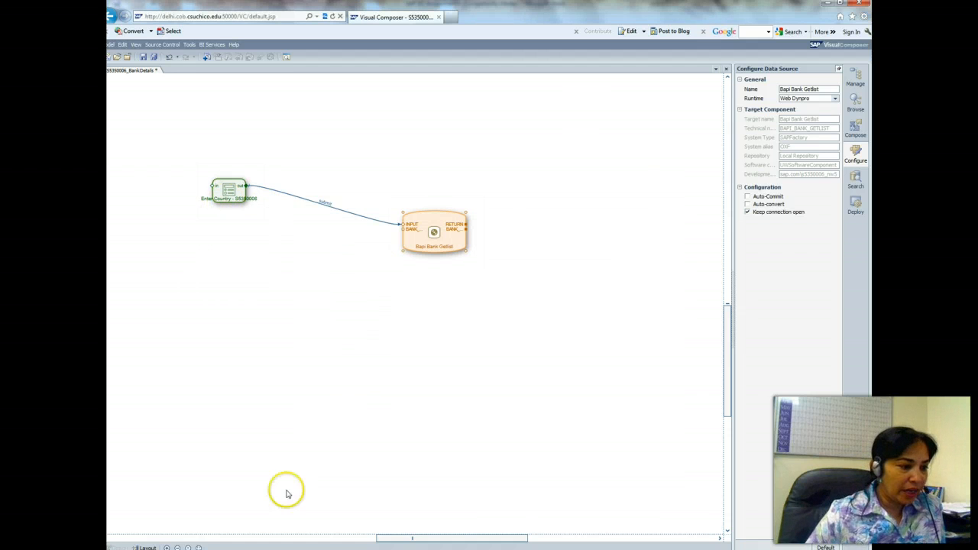
Create a Table View from the Bapi Bank Getlist BANK_LIST out port, as section C2.5 of the Word assignment describes
{"action": "left_click", "coordinate": [256, 548]}
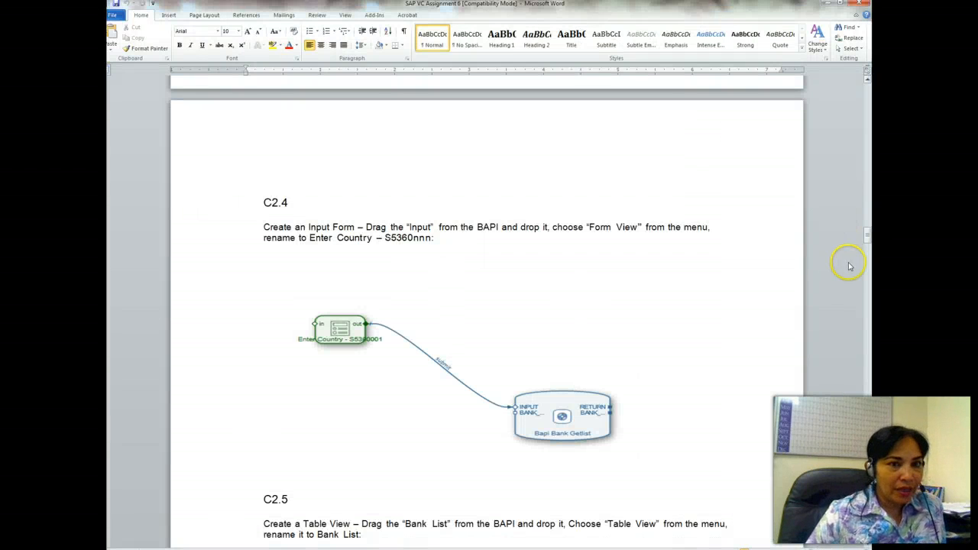
{"action": "left_click_drag", "start_coordinate": [868, 233], "coordinate": [868, 250]}
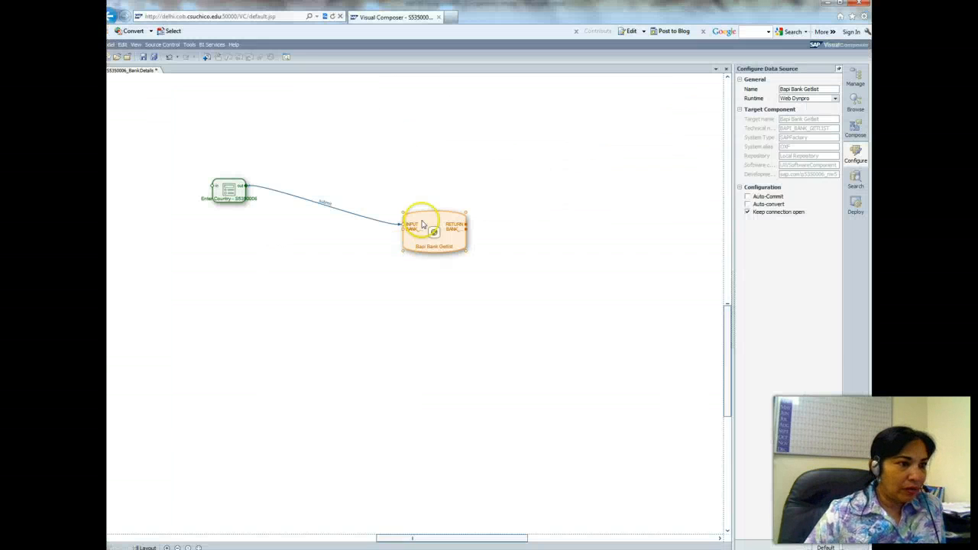
{"action": "left_click_drag", "start_coordinate": [467, 227], "coordinate": [602, 185]}
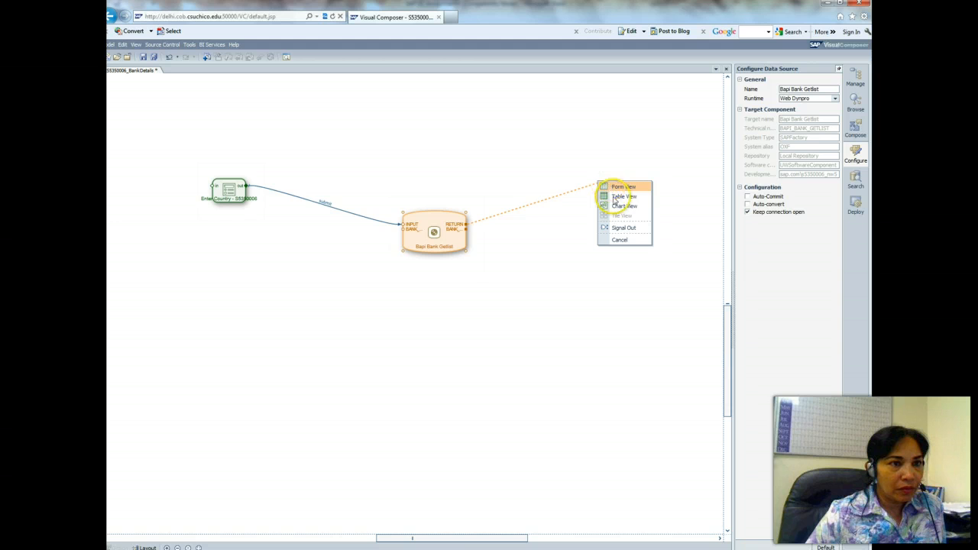
{"action": "left_click", "coordinate": [614, 198]}
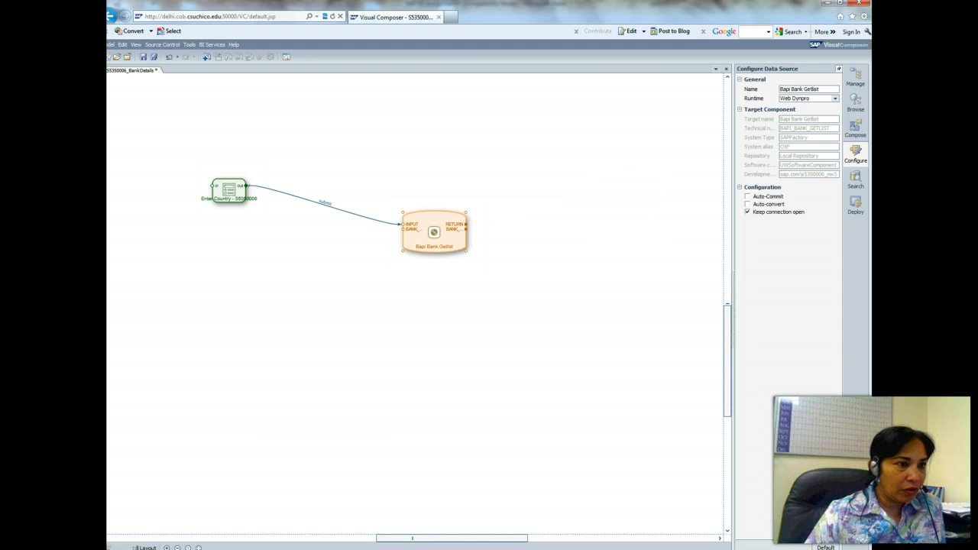
{"action": "left_click", "coordinate": [262, 548]}
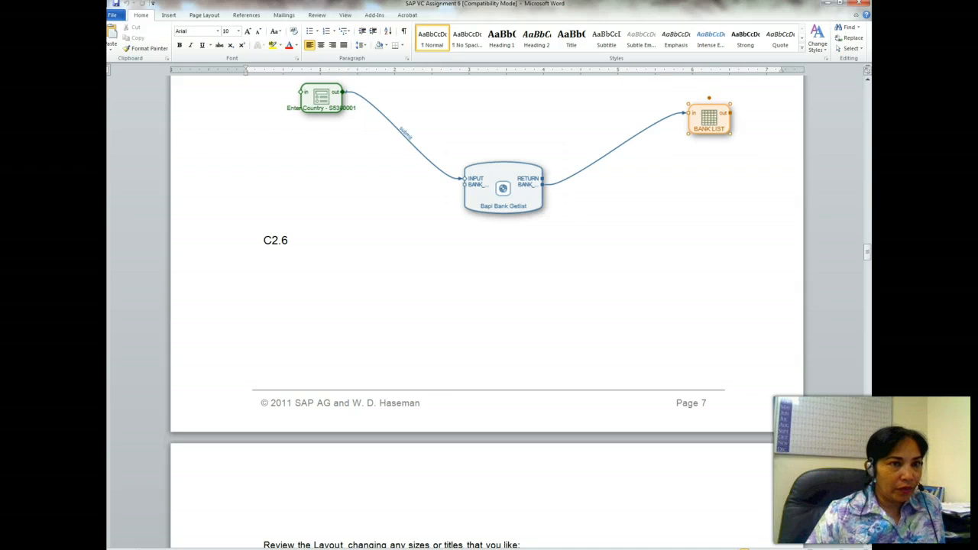
{"action": "left_click", "coordinate": [195, 515]}
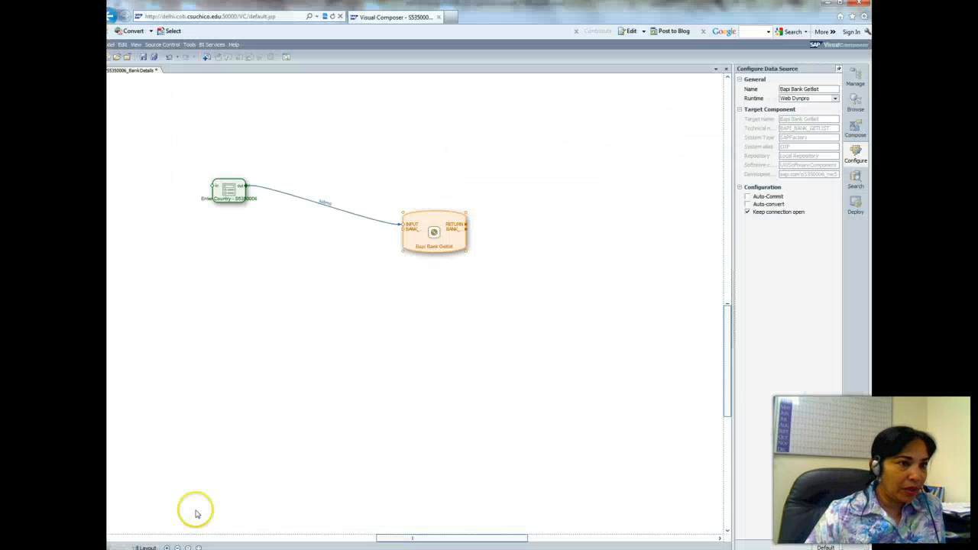
{"action": "left_click_drag", "start_coordinate": [467, 231], "coordinate": [605, 159]}
{"action": "left_click", "coordinate": [628, 172]}
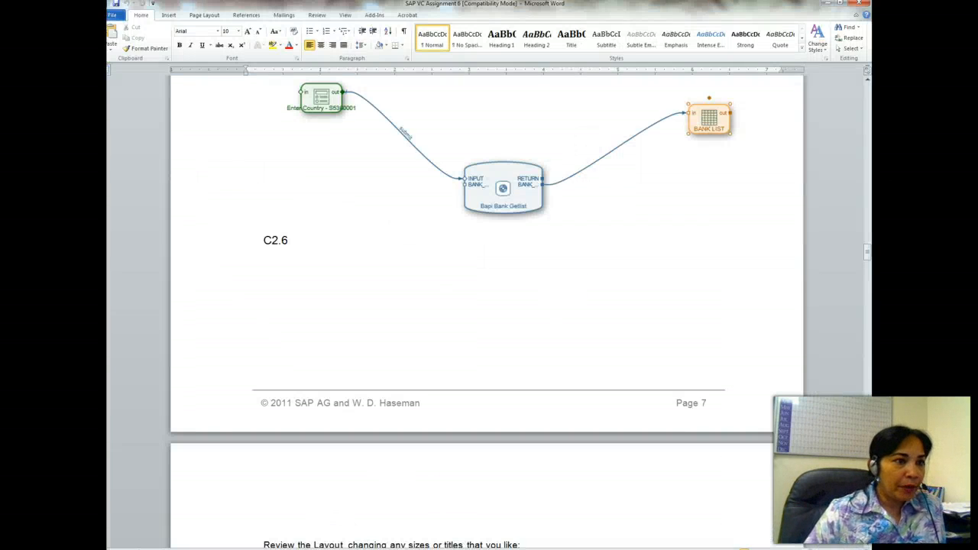
Read the layout instructions in section C2.6 of the Word assignment and show the layout of the S5350006_BankDetails model
{"action": "left_click", "coordinate": [868, 255]}
{"action": "left_click_drag", "start_coordinate": [869, 255], "coordinate": [869, 269]}
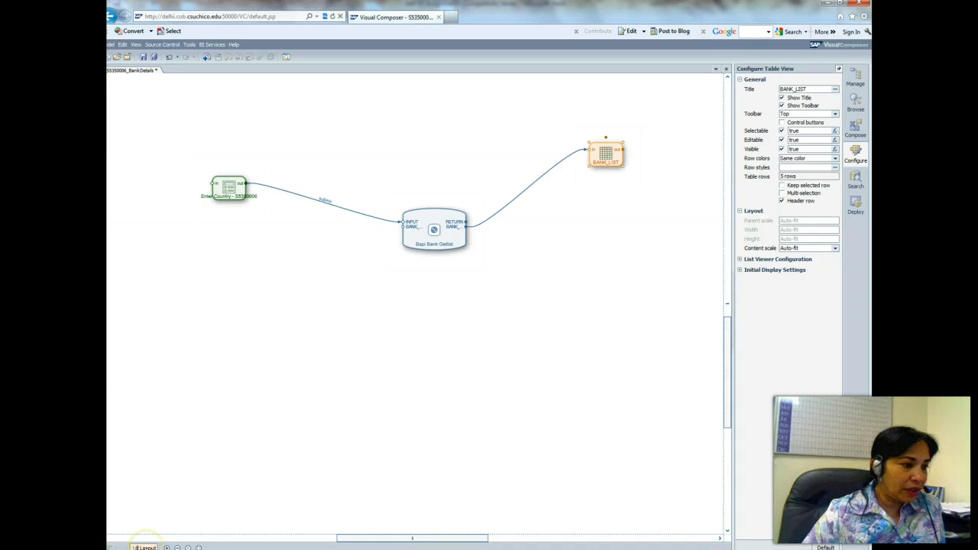
{"action": "left_click", "coordinate": [328, 531]}
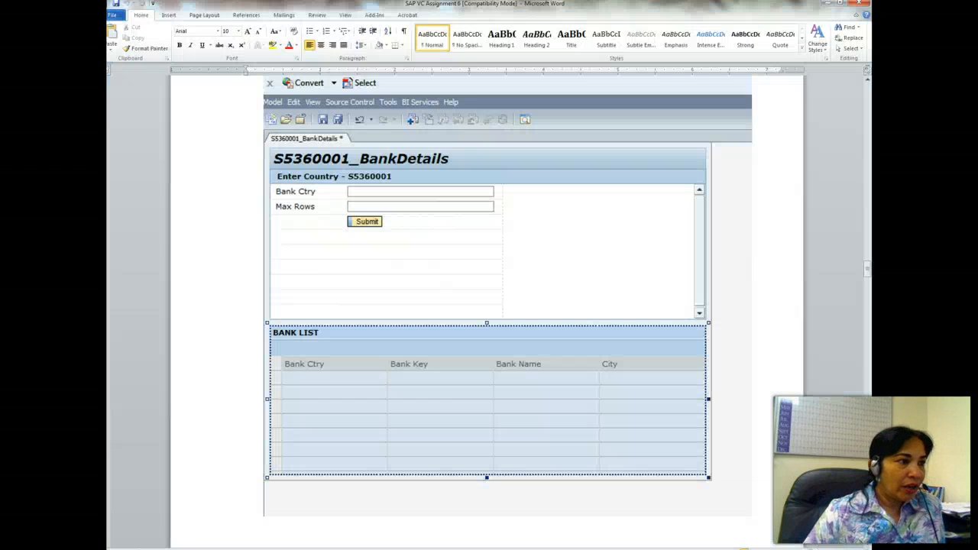
Check the deployment instructions in the Word assignment, and save and deploy the S5350006_BankDetails model in Visual Composer
{"action": "left_click_drag", "start_coordinate": [865, 273], "coordinate": [870, 313]}
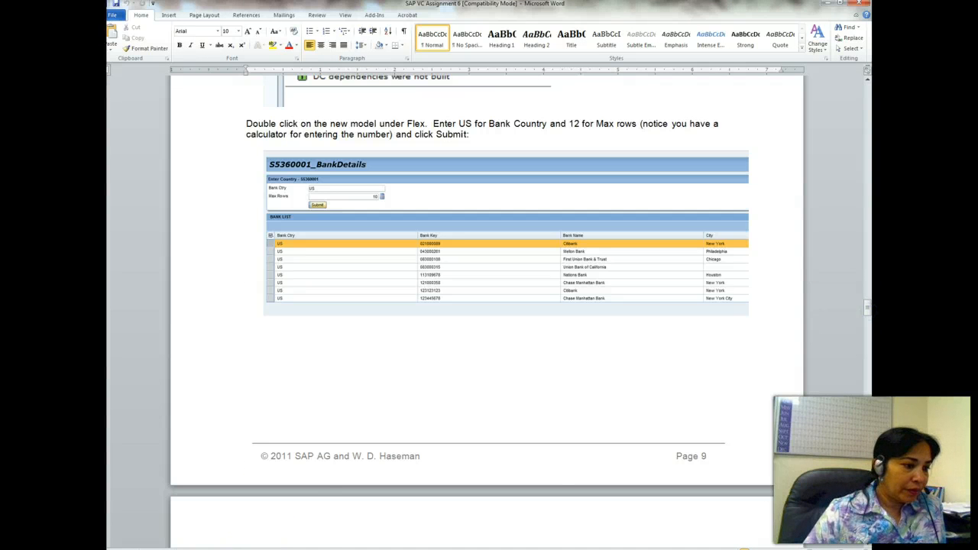
{"action": "mouse_move", "coordinate": [260, 549]}
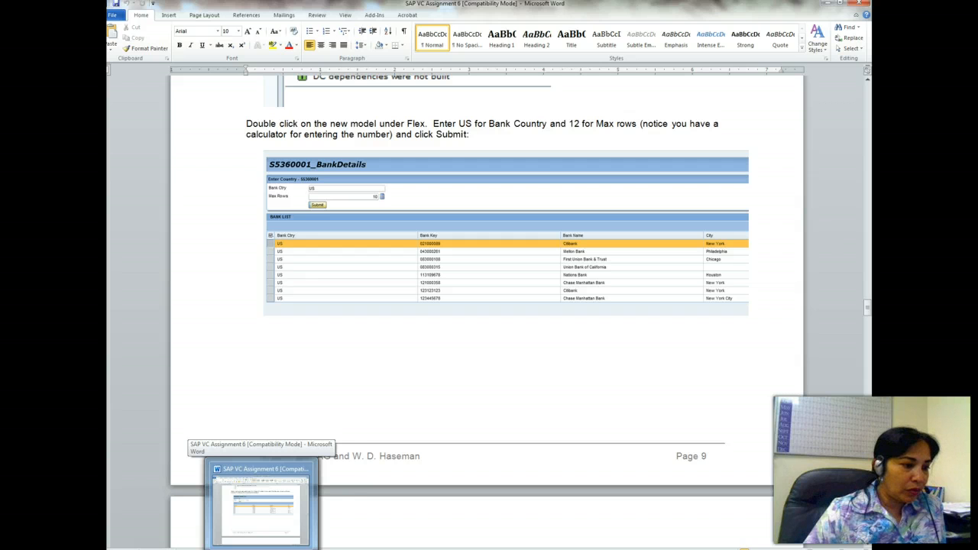
{"action": "left_click", "coordinate": [175, 544]}
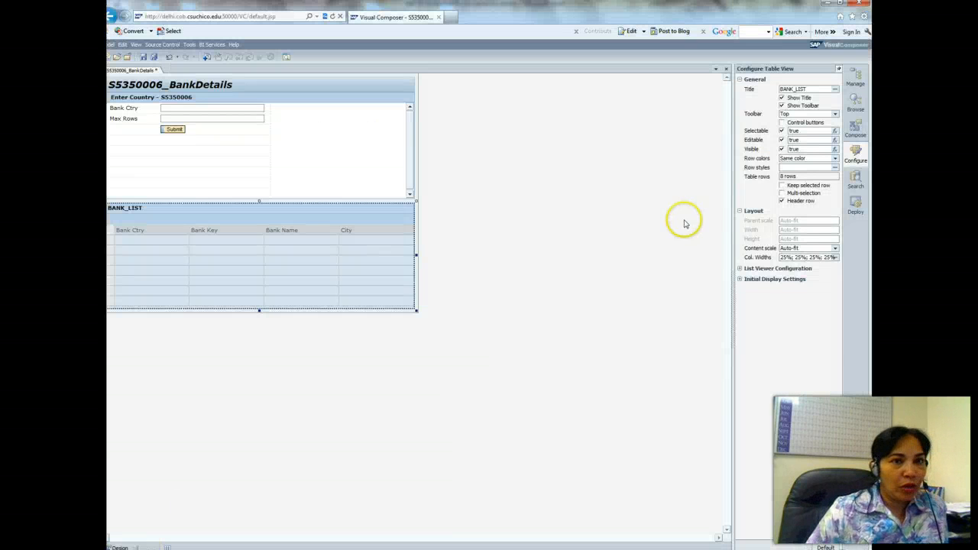
{"action": "left_click", "coordinate": [858, 214]}
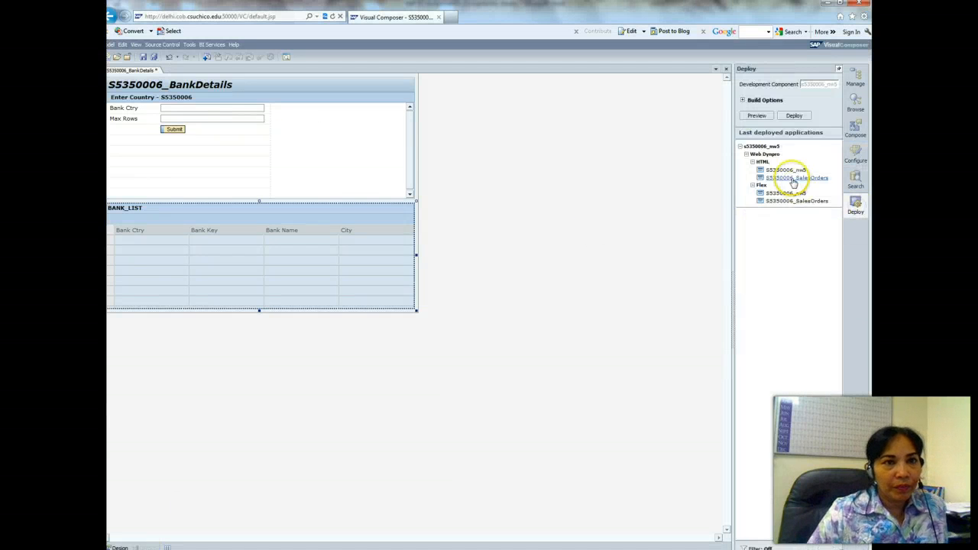
{"action": "left_click", "coordinate": [792, 114]}
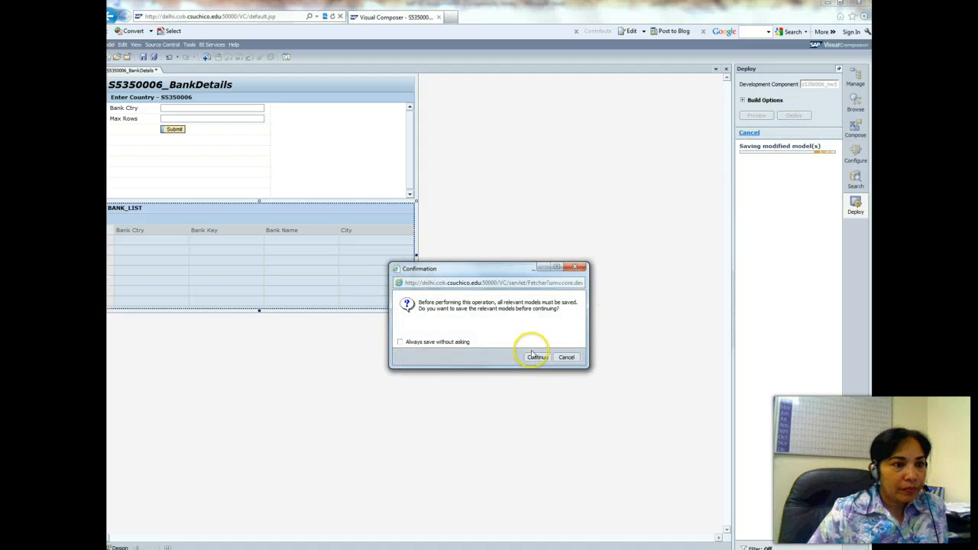
{"action": "left_click", "coordinate": [538, 358]}
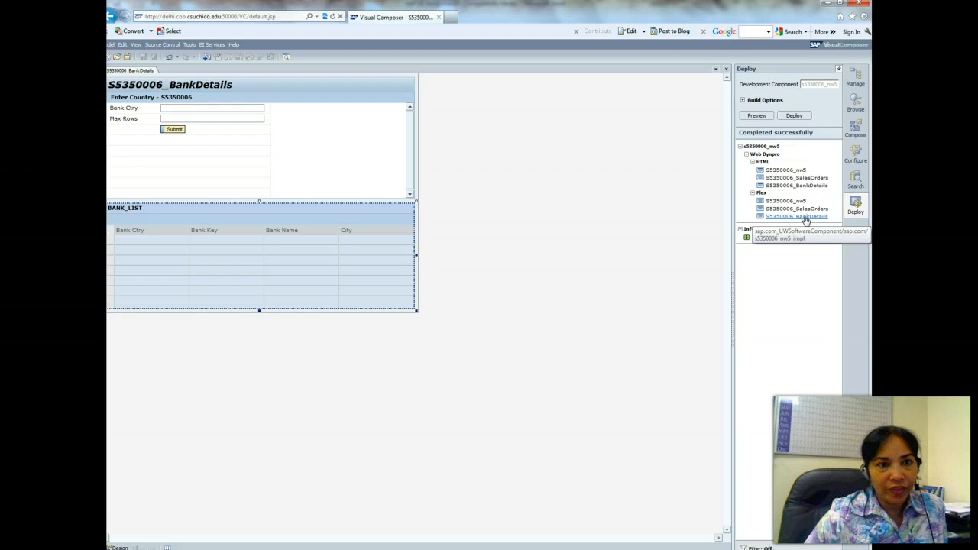
Run the deployed Flex version of S5350006_BankDetails and submit Bank Ctry US with Max Rows 12
{"action": "left_click", "coordinate": [805, 217]}
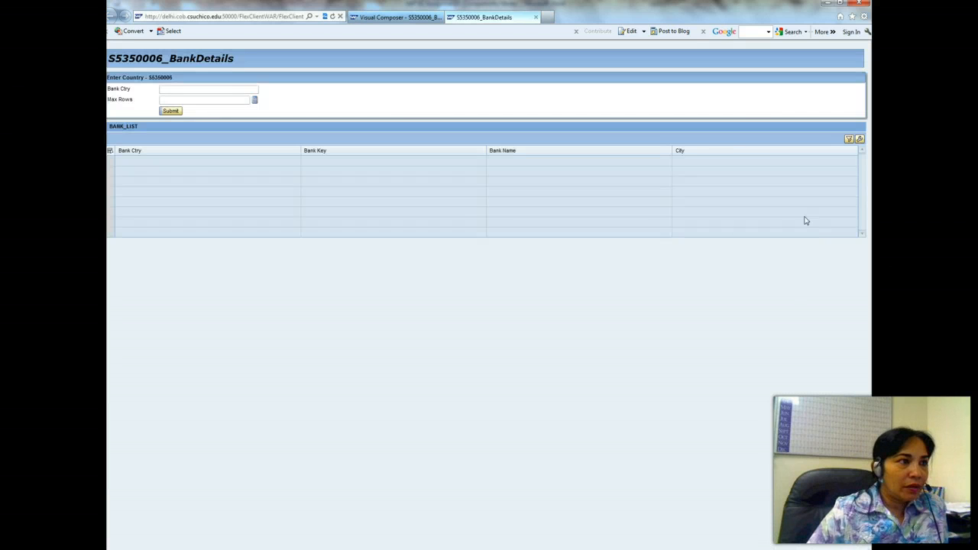
{"action": "left_click", "coordinate": [170, 89]}
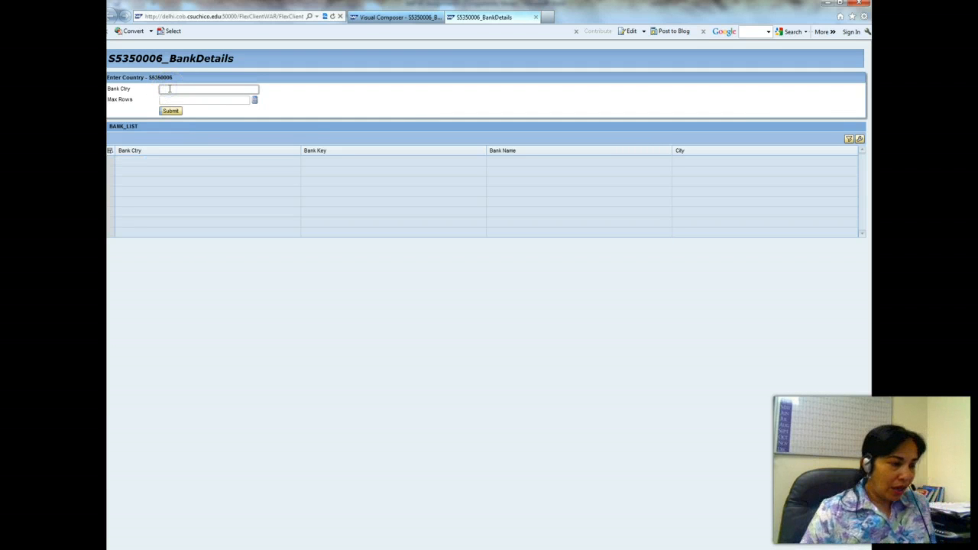
{"action": "left_click", "coordinate": [174, 100]}
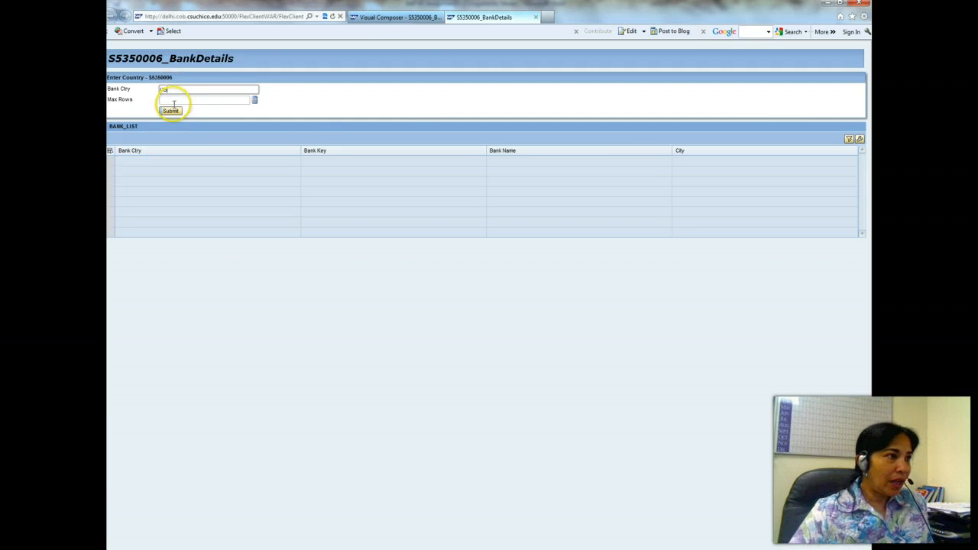
{"action": "type", "text": "10"}
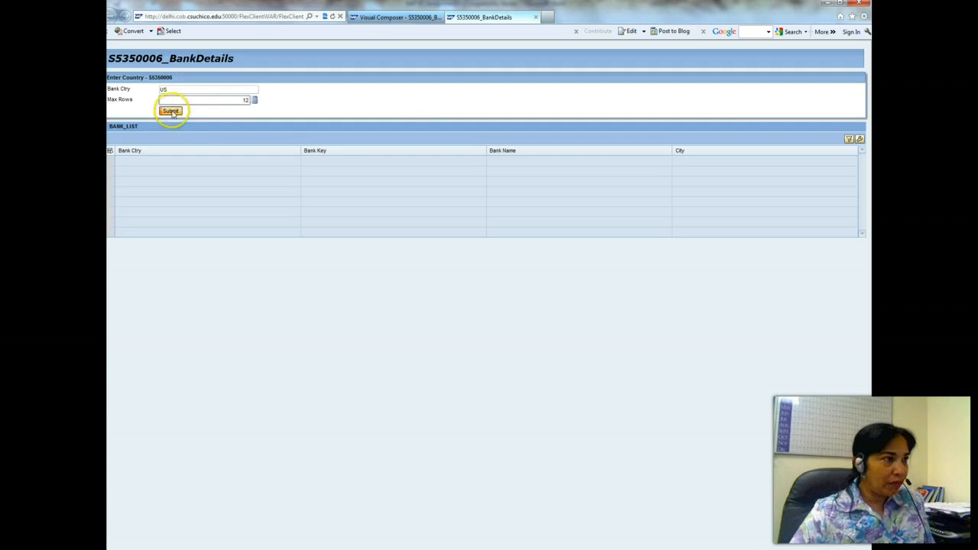
{"action": "left_click", "coordinate": [254, 100]}
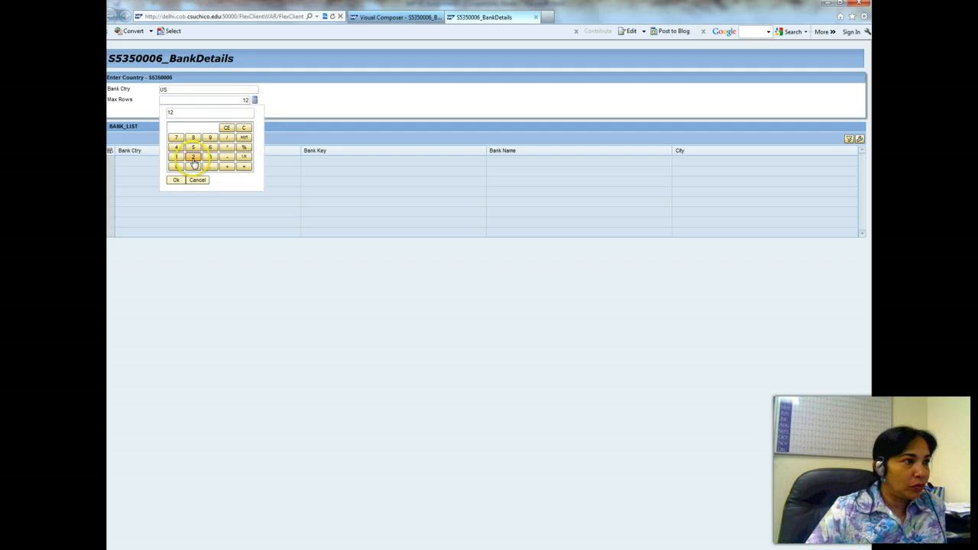
{"action": "left_click", "coordinate": [176, 179]}
{"action": "left_click", "coordinate": [171, 112]}
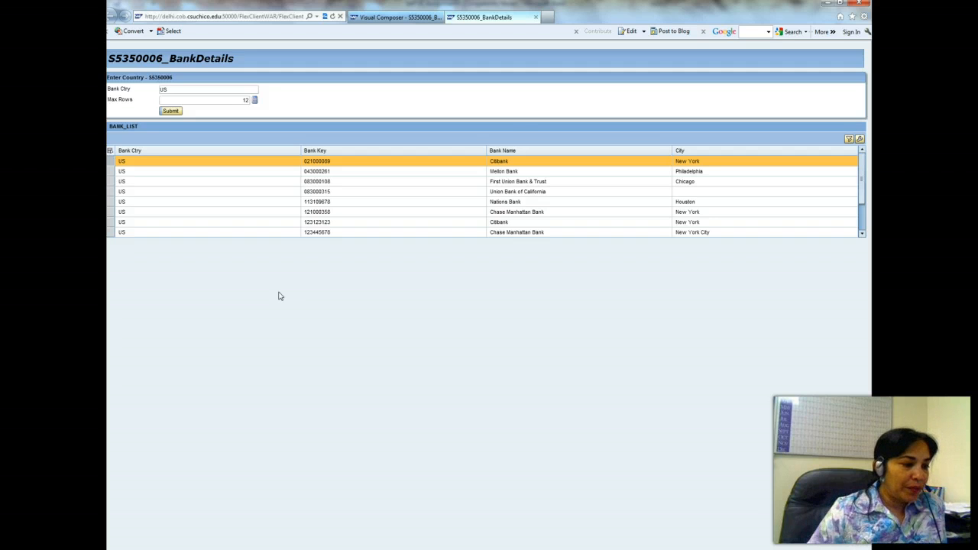
Read the Task 3 instructions in the Word assignment on adding BAPI_BANK_GETDETAIL, selecting its ports and connecting it to the bank list
{"action": "left_click", "coordinate": [256, 541]}
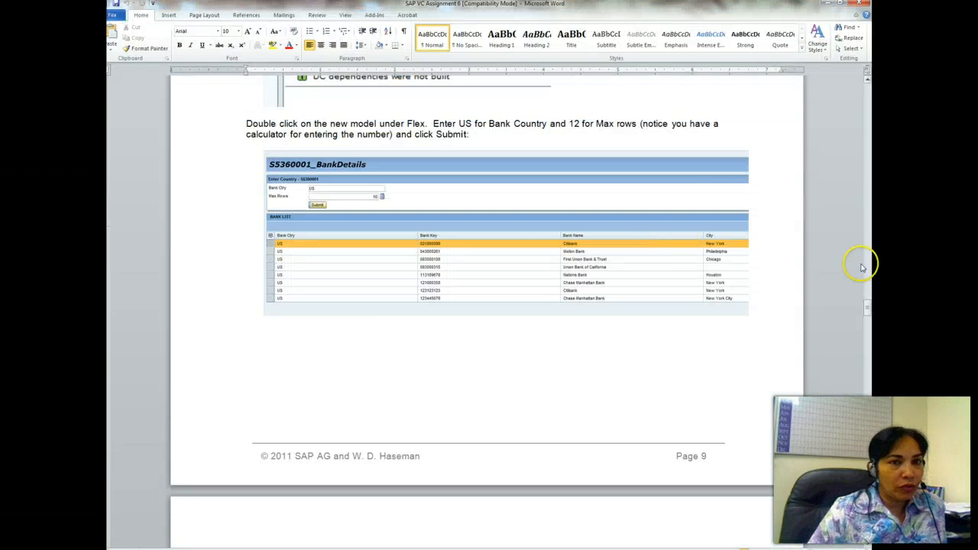
{"action": "left_click_drag", "start_coordinate": [867, 305], "coordinate": [866, 327]}
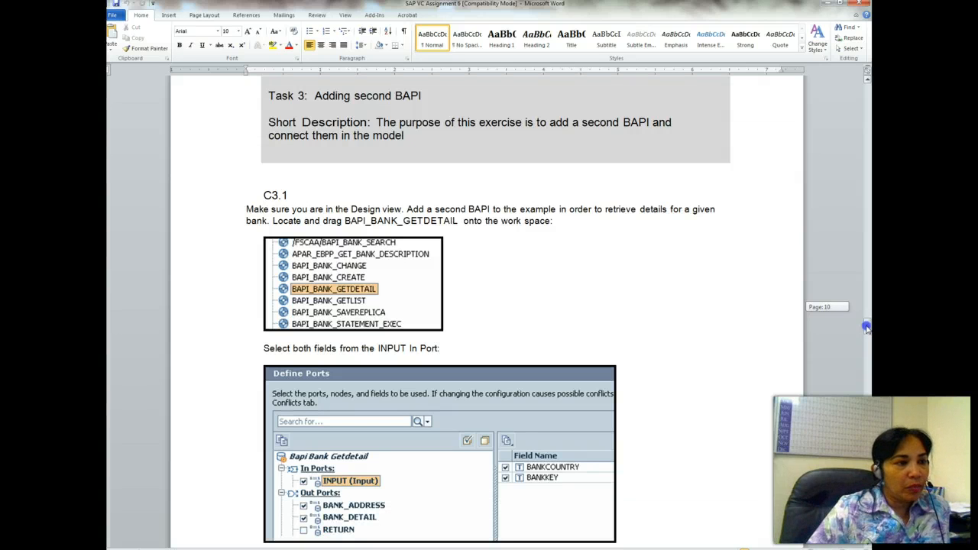
{"action": "left_click_drag", "start_coordinate": [867, 327], "coordinate": [867, 330]}
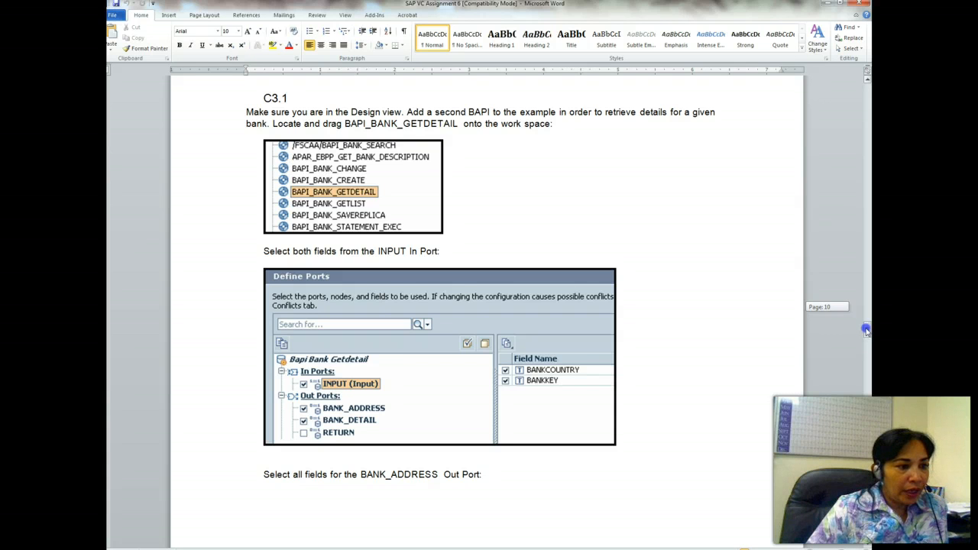
{"action": "left_click_drag", "start_coordinate": [867, 330], "coordinate": [866, 358]}
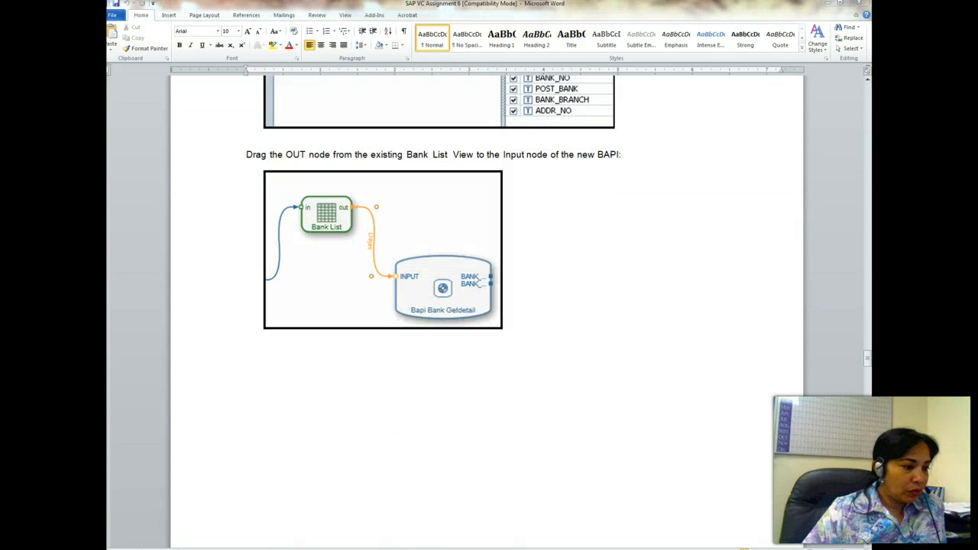
Switch back to the browser, close the deployed application and show the BankDetails model in Design view
{"action": "left_click", "coordinate": [236, 506]}
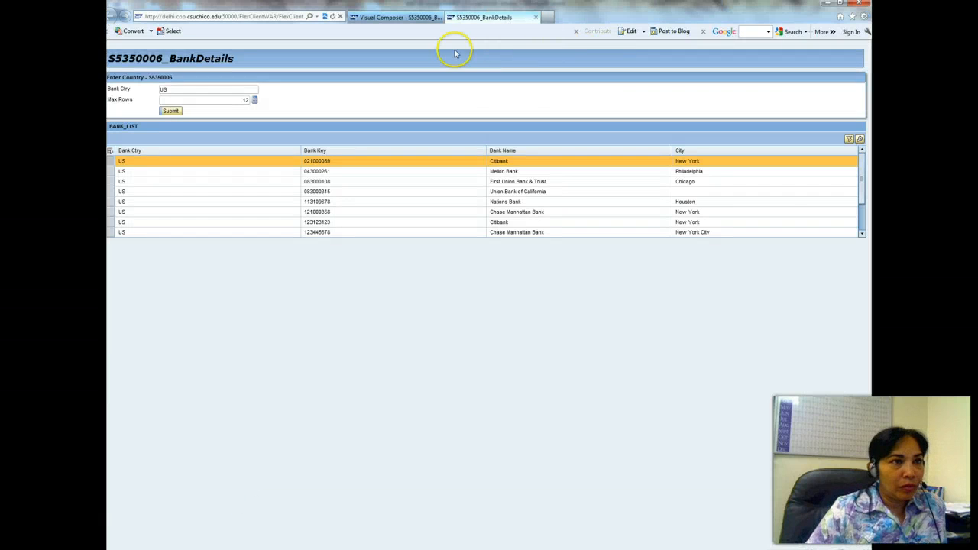
{"action": "left_click", "coordinate": [535, 18]}
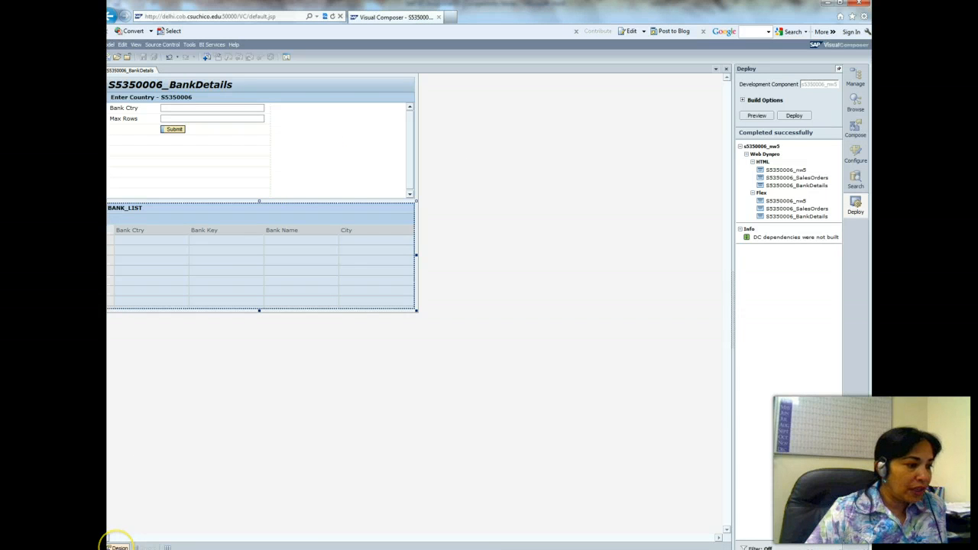
{"action": "left_click", "coordinate": [118, 547]}
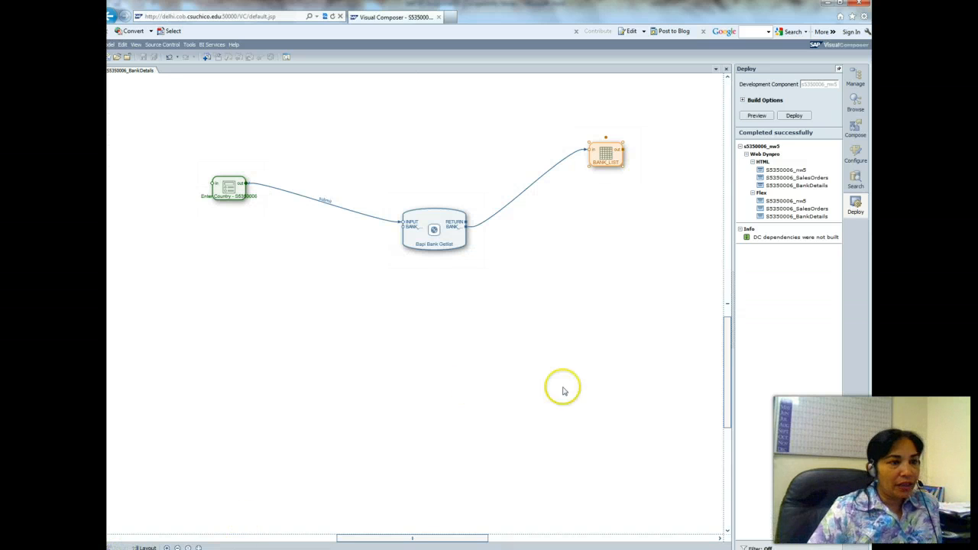
Add BAPI_BANK_GETDETAIL below Bapi Bank Getlist with the INPUT, BANK_ADDRESS and BANK_DETAIL ports and all their fields
{"action": "left_click", "coordinate": [856, 180]}
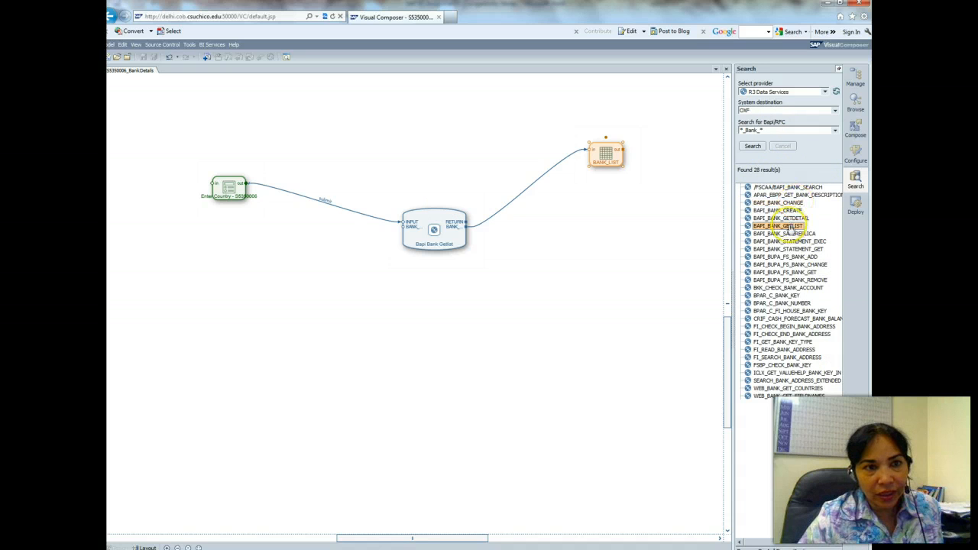
{"action": "left_click_drag", "start_coordinate": [788, 220], "coordinate": [375, 336]}
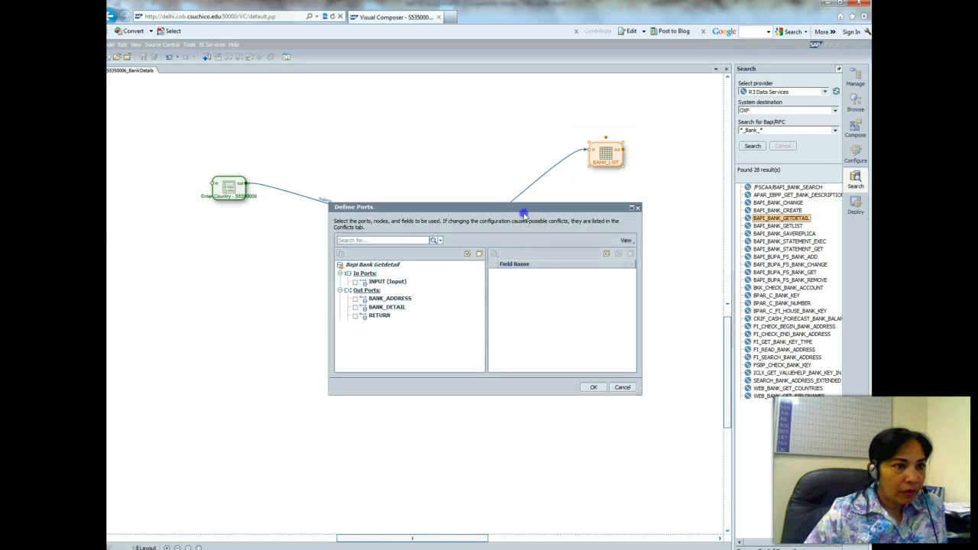
{"action": "left_click_drag", "start_coordinate": [520, 211], "coordinate": [518, 261]}
{"action": "left_click", "coordinate": [352, 331]}
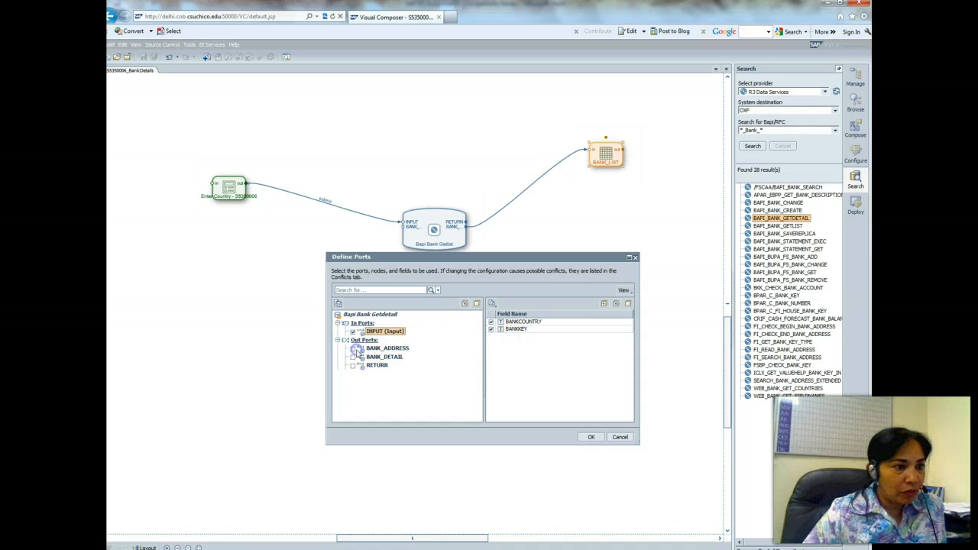
{"action": "left_click", "coordinate": [352, 348]}
{"action": "left_click", "coordinate": [352, 357]}
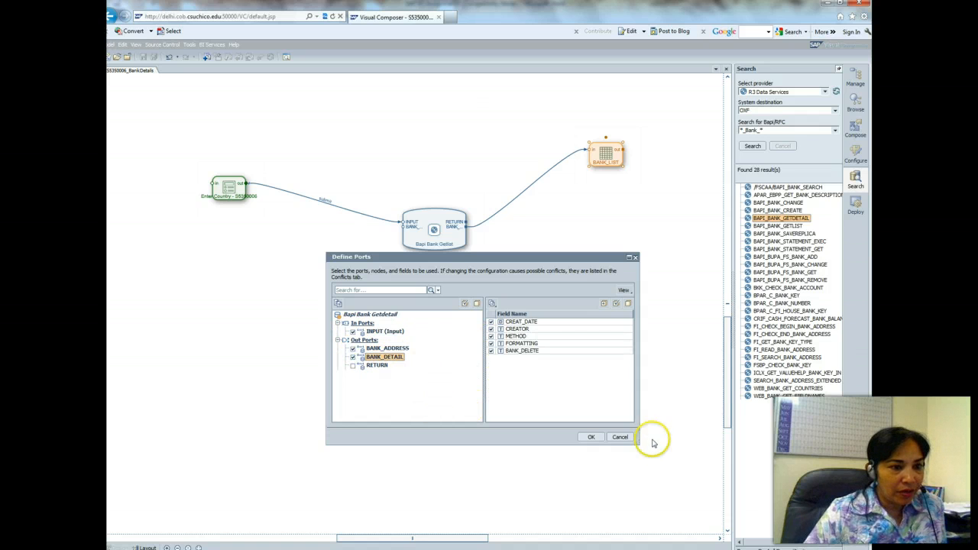
{"action": "left_click", "coordinate": [591, 437]}
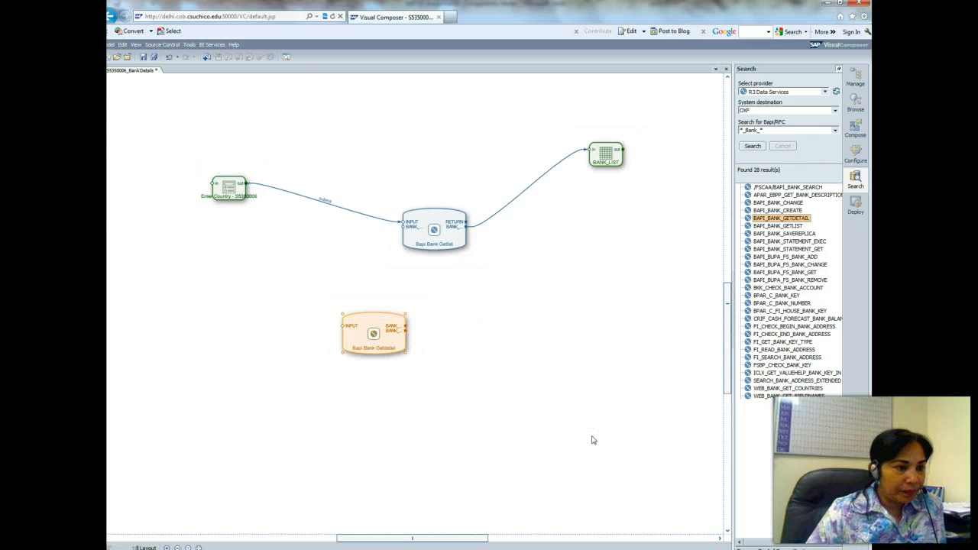
Following the Word assignment, place Bapi Bank Getdetail below BANK_LIST and connect the table's out port to its INPUT port
{"action": "left_click", "coordinate": [548, 449]}
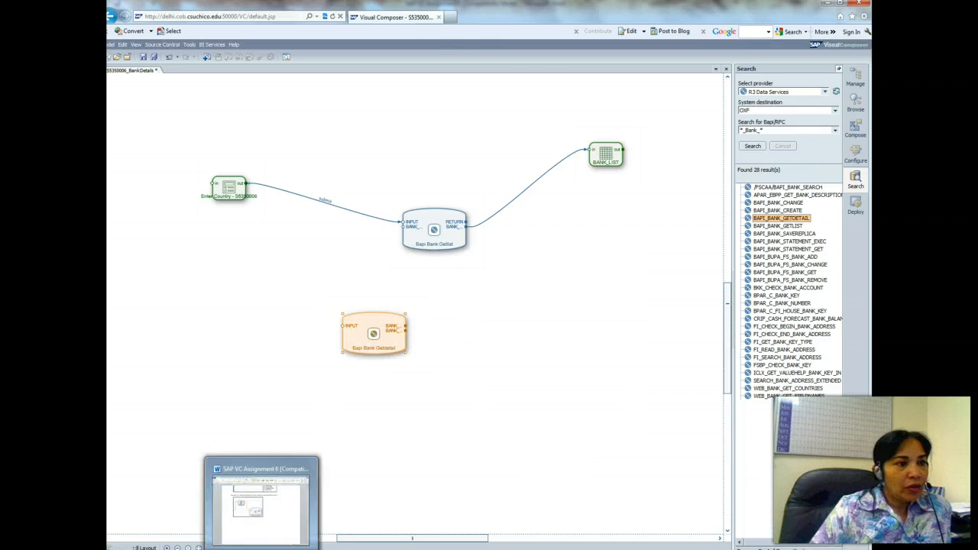
{"action": "left_click", "coordinate": [266, 540]}
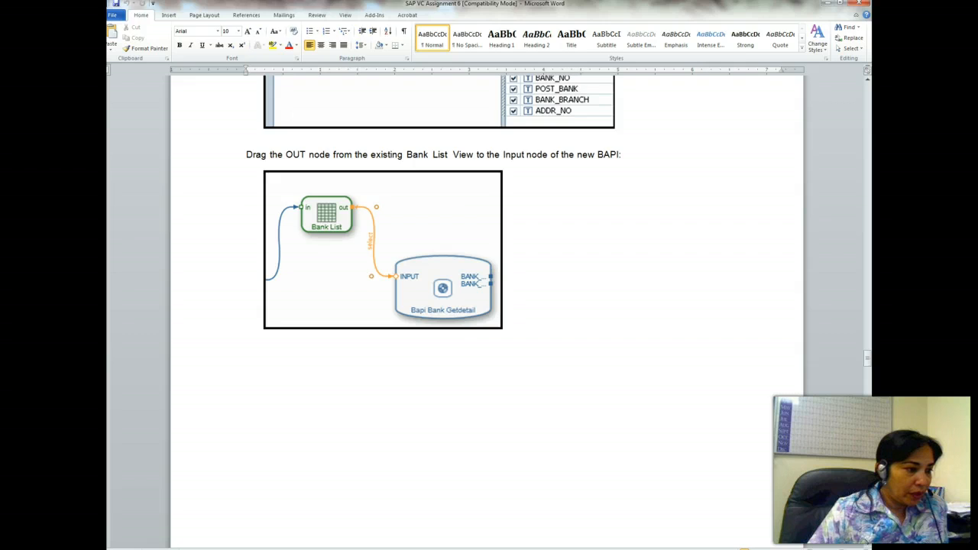
{"action": "left_click", "coordinate": [175, 535]}
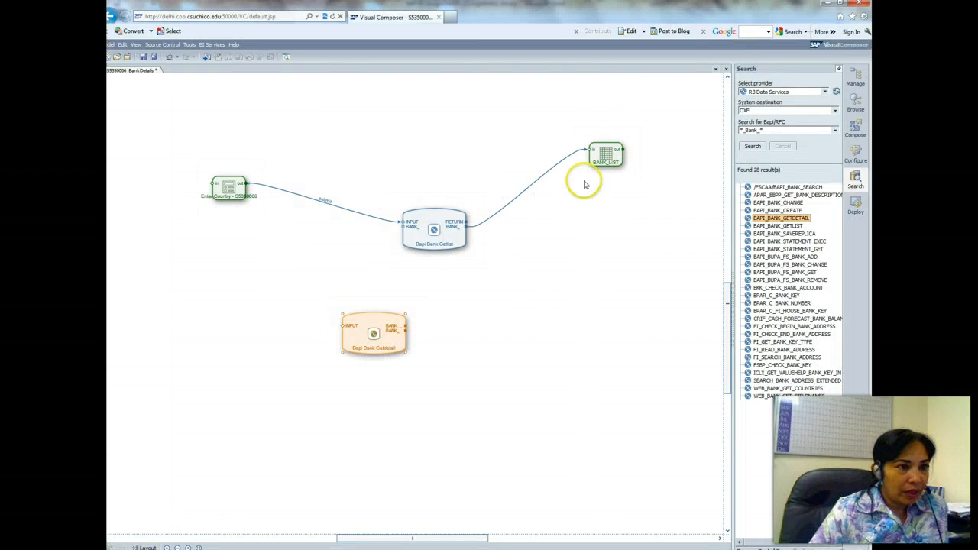
{"action": "left_click_drag", "start_coordinate": [387, 324], "coordinate": [649, 300]}
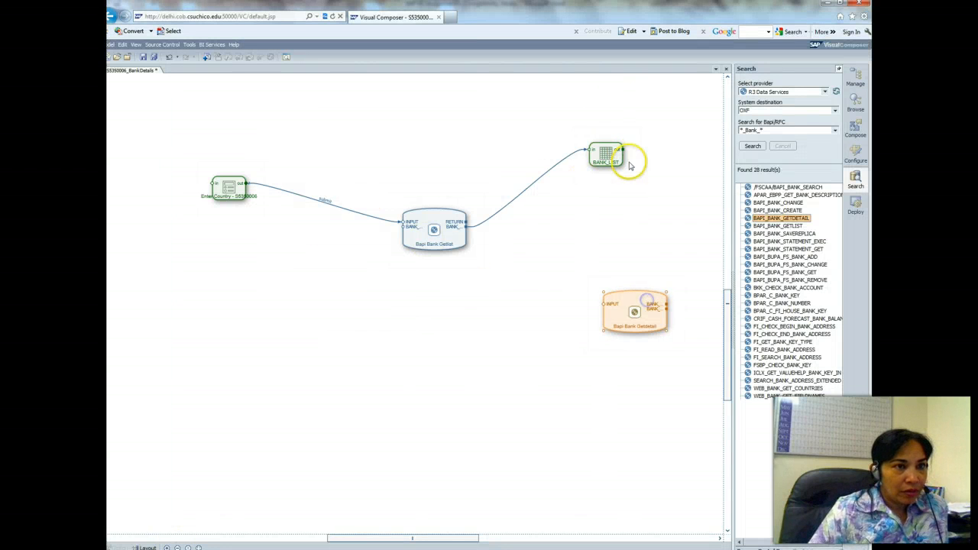
{"action": "left_click_drag", "start_coordinate": [620, 153], "coordinate": [595, 307]}
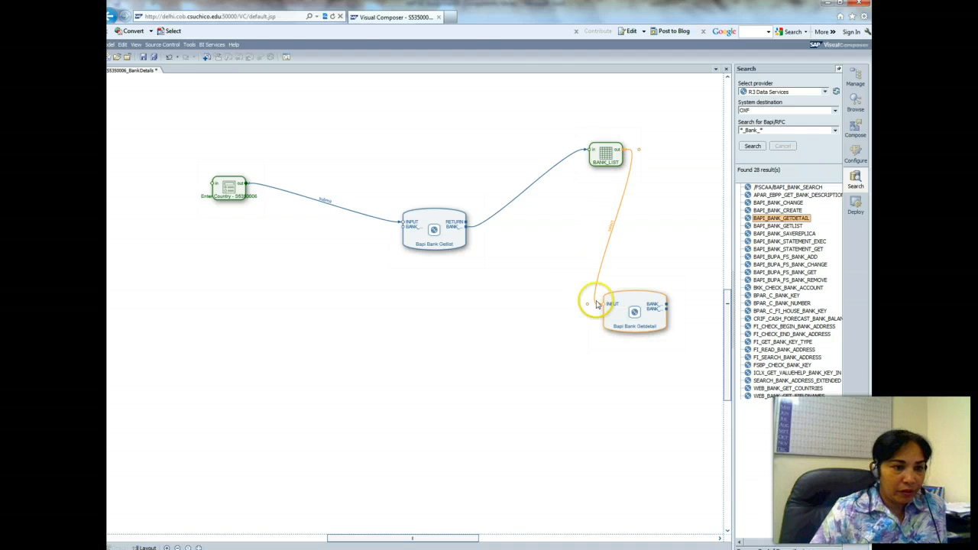
Read the Word assignment's instructions for mapping BANK_CTRY to BANKCOUNTRY and BANK_KEY to BANKKEY
{"action": "left_click", "coordinate": [329, 549]}
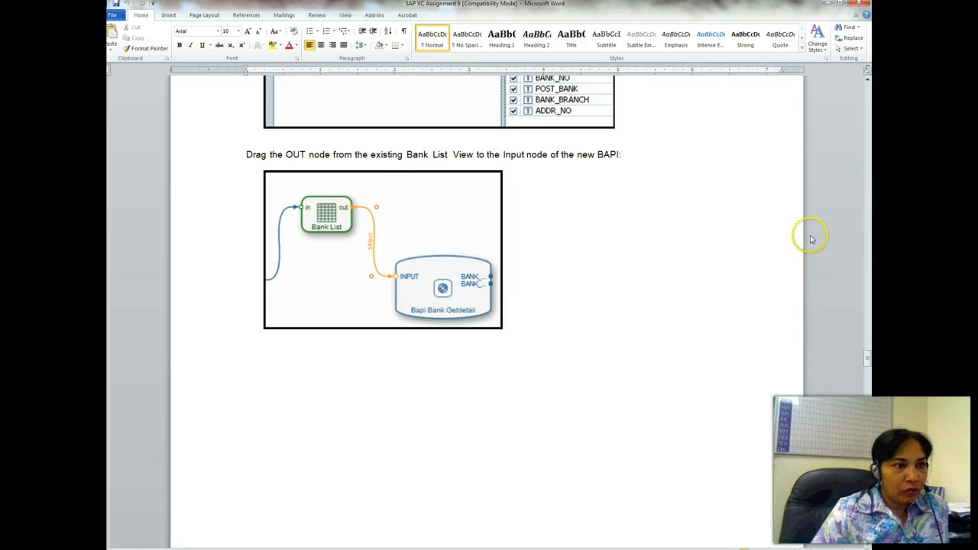
{"action": "left_click_drag", "start_coordinate": [866, 358], "coordinate": [873, 386]}
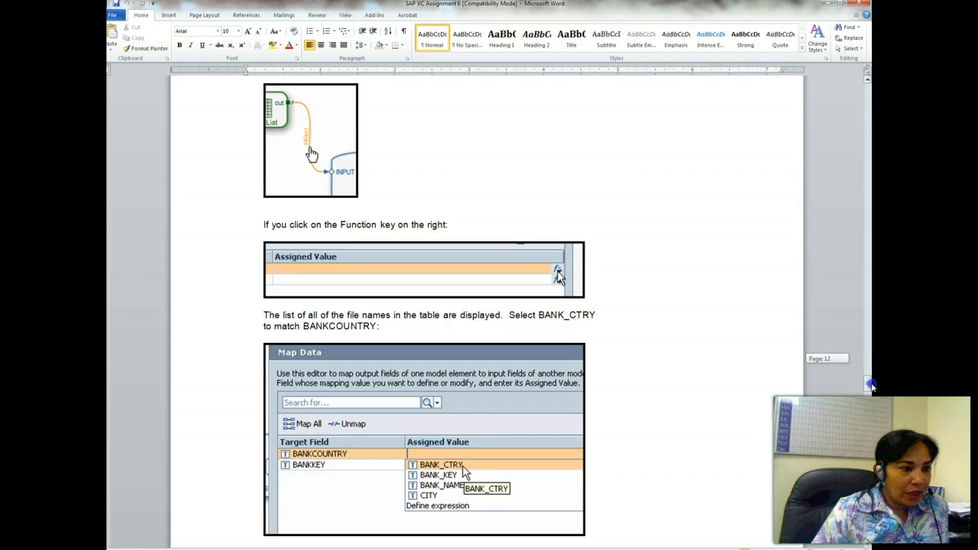
{"action": "left_click_drag", "start_coordinate": [873, 387], "coordinate": [872, 390]}
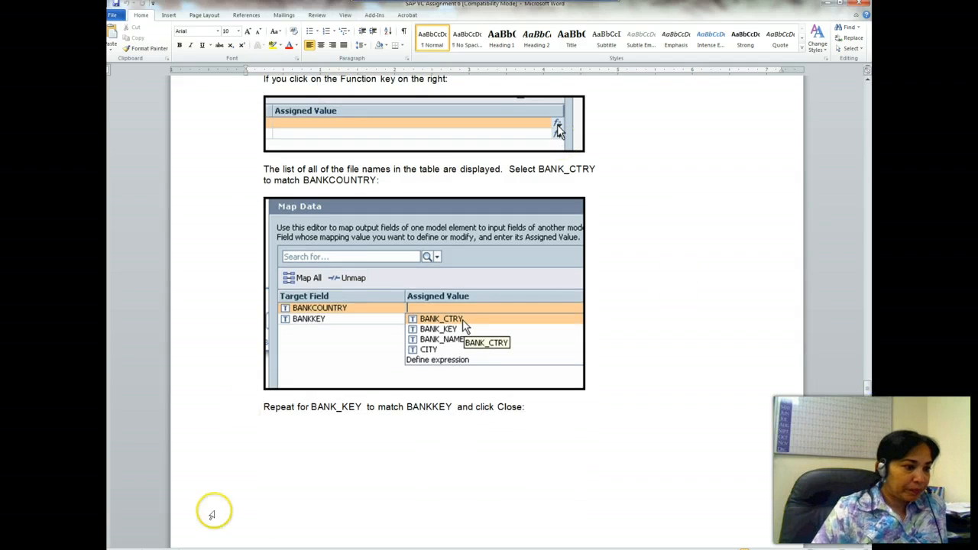
Check the BankDetails model, then review the Word assignment's instructions for opening the new link's data mapping and return to the browser
{"action": "left_click", "coordinate": [191, 502]}
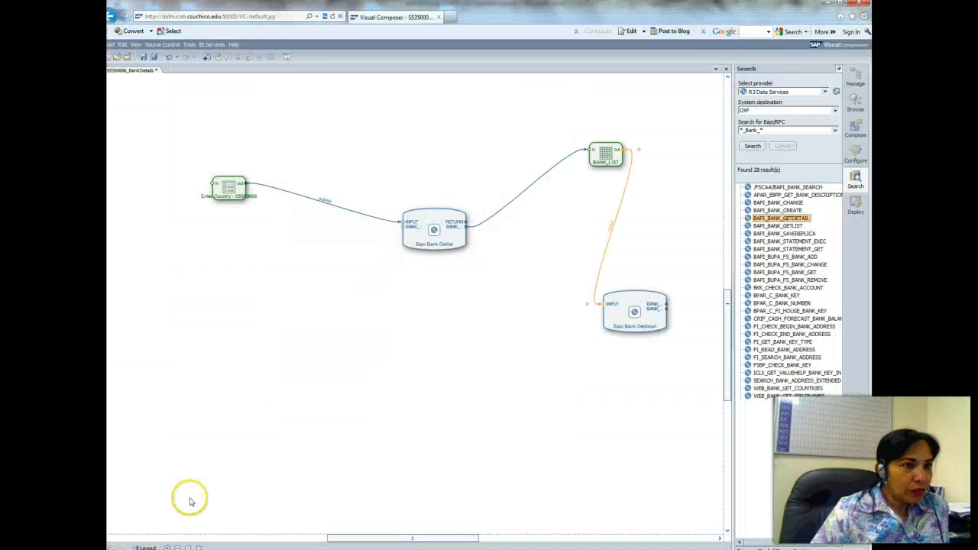
{"action": "left_click", "coordinate": [611, 239]}
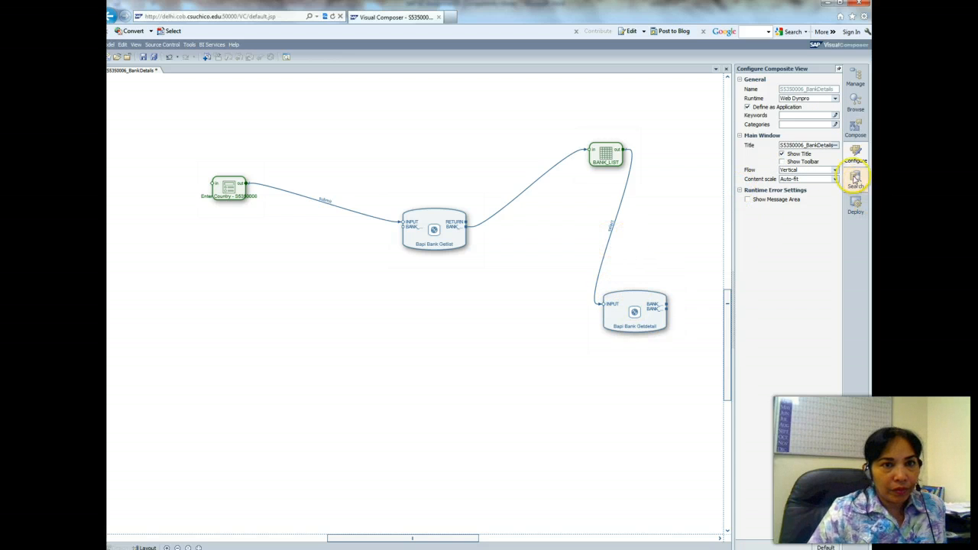
{"action": "left_click", "coordinate": [853, 136]}
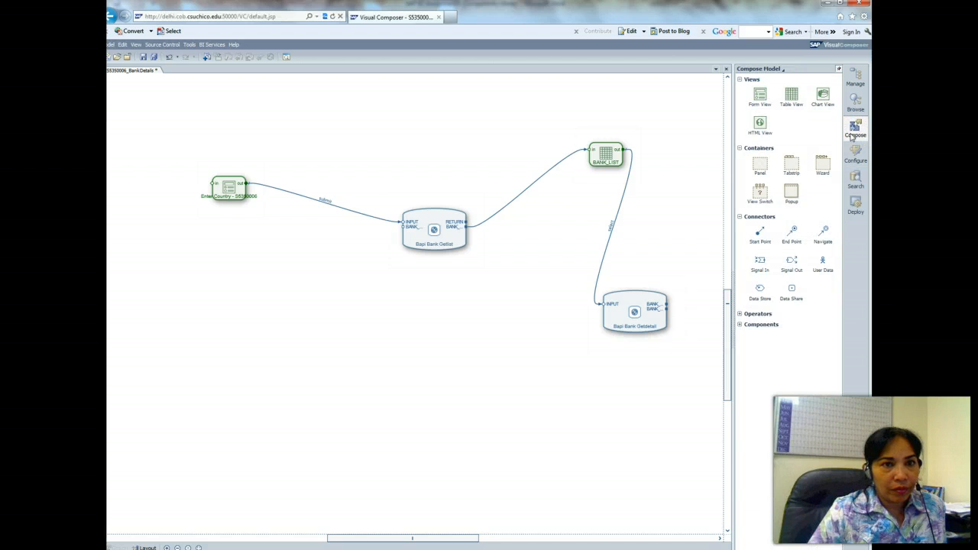
{"action": "left_click", "coordinate": [853, 155]}
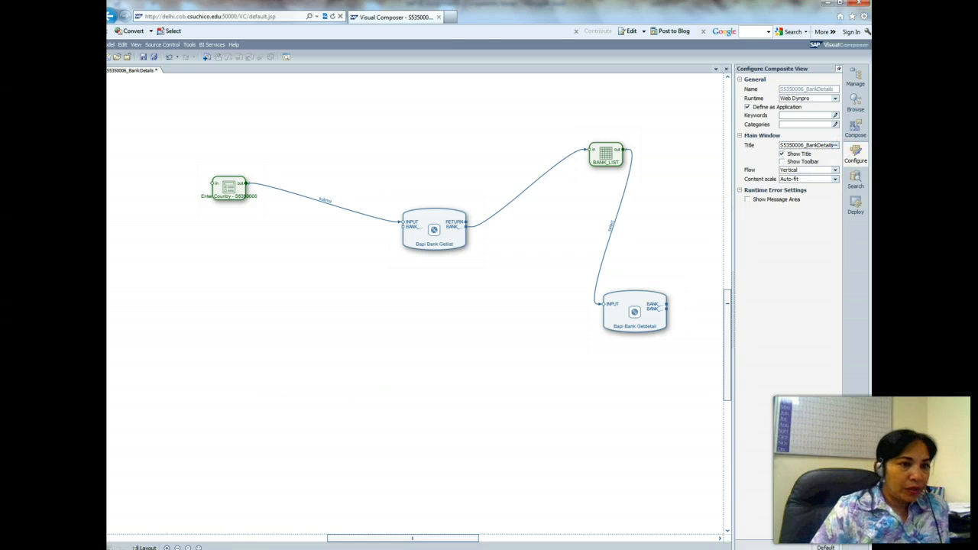
{"action": "key", "text": "alt+Tab"}
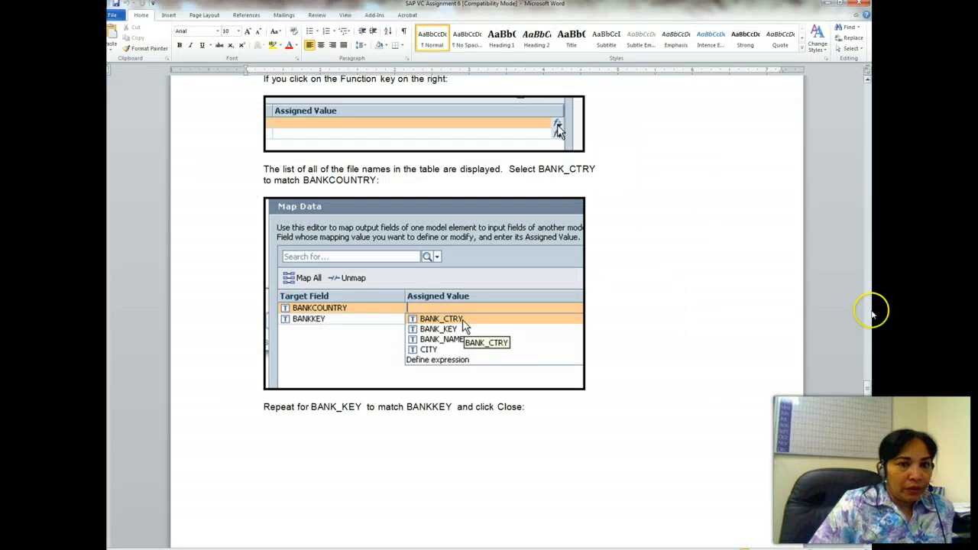
{"action": "left_click_drag", "start_coordinate": [866, 384], "coordinate": [867, 380]}
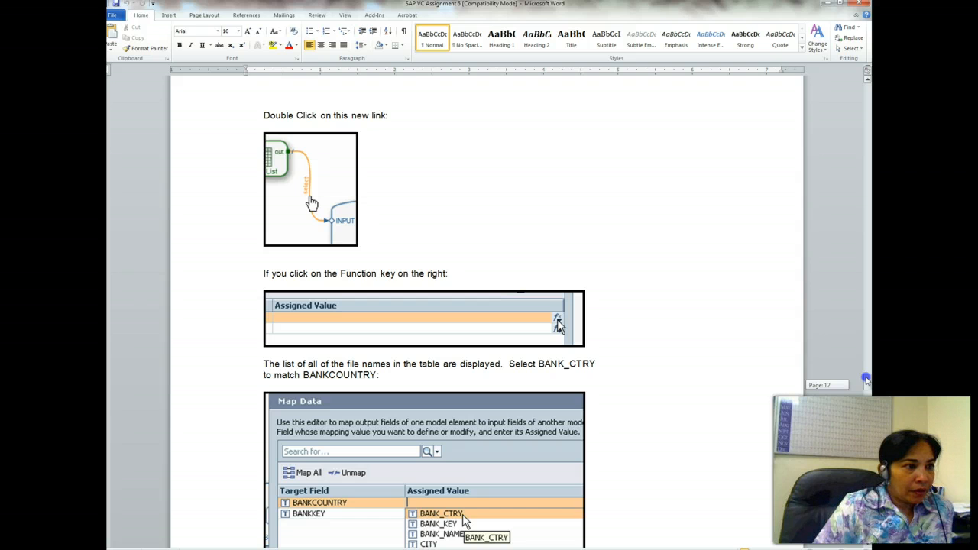
{"action": "mouse_move", "coordinate": [866, 380]}
{"action": "left_mouse_down"}
{"action": "mouse_move", "coordinate": [866, 360]}
{"action": "mouse_move", "coordinate": [867, 378]}
{"action": "left_mouse_up"}
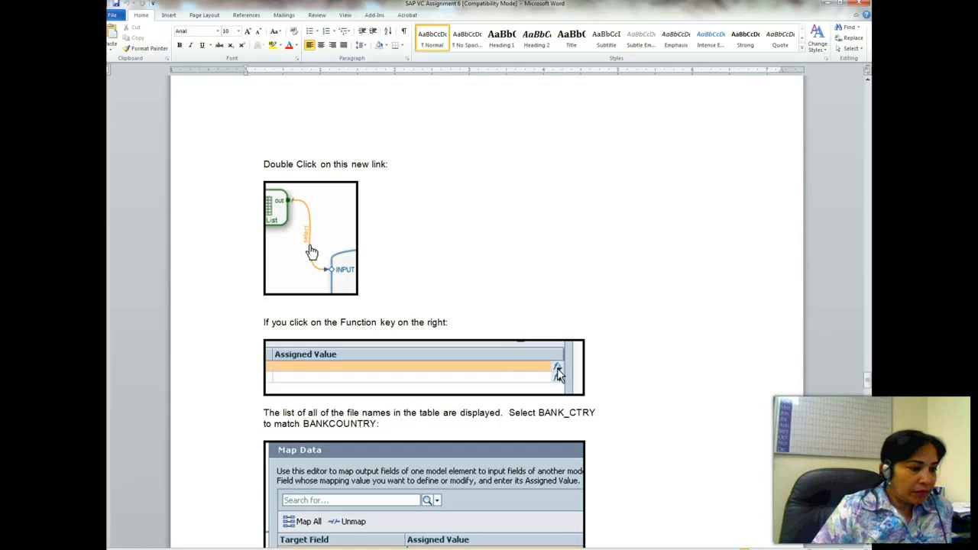
{"action": "key", "text": "alt+Tab"}
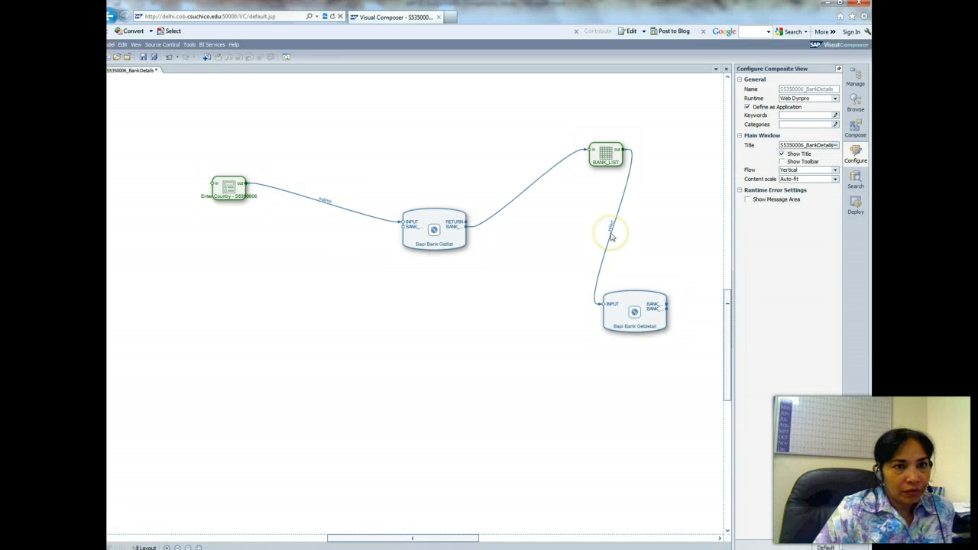
In the select link from BANK_LIST to Bapi Bank Getdetail, map BANKCOUNTRY to BANK_CTRY and BANKKEY to BANK_KEY
{"action": "right_click", "coordinate": [611, 237]}
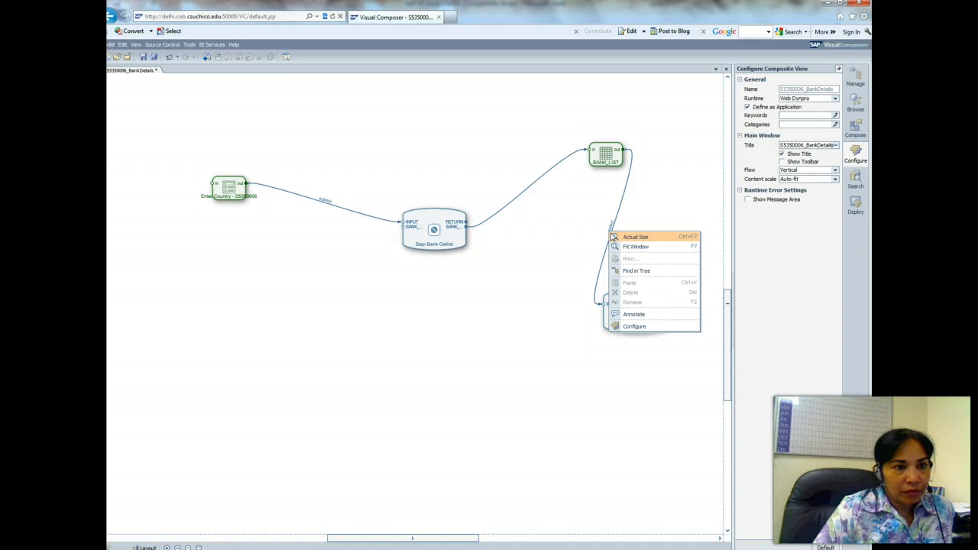
{"action": "left_click", "coordinate": [607, 245]}
{"action": "left_click", "coordinate": [608, 252]}
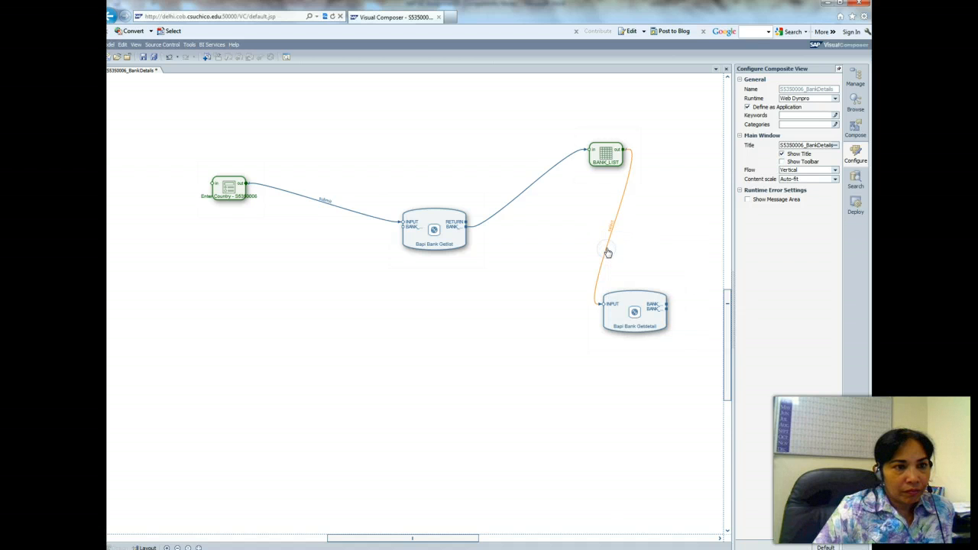
{"action": "double_click", "coordinate": [608, 252]}
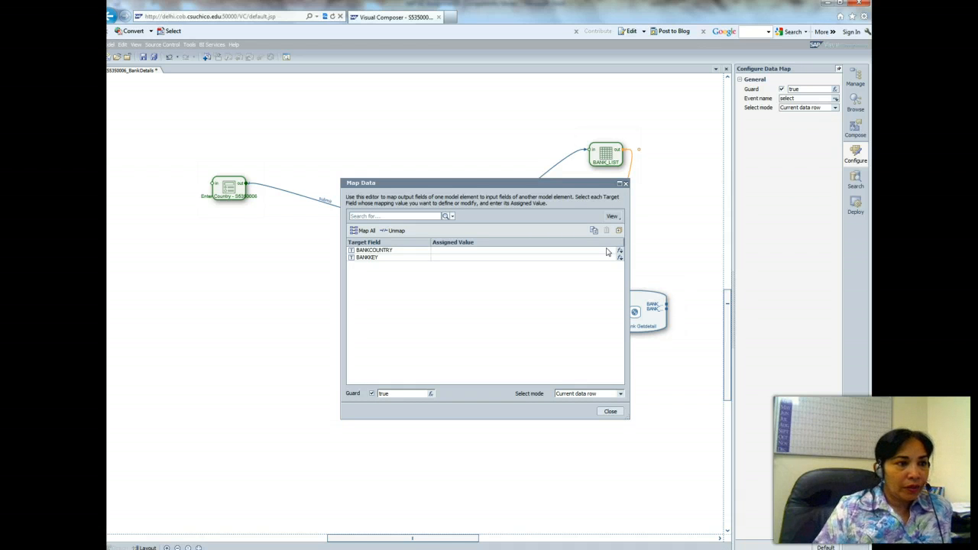
{"action": "left_click", "coordinate": [620, 251]}
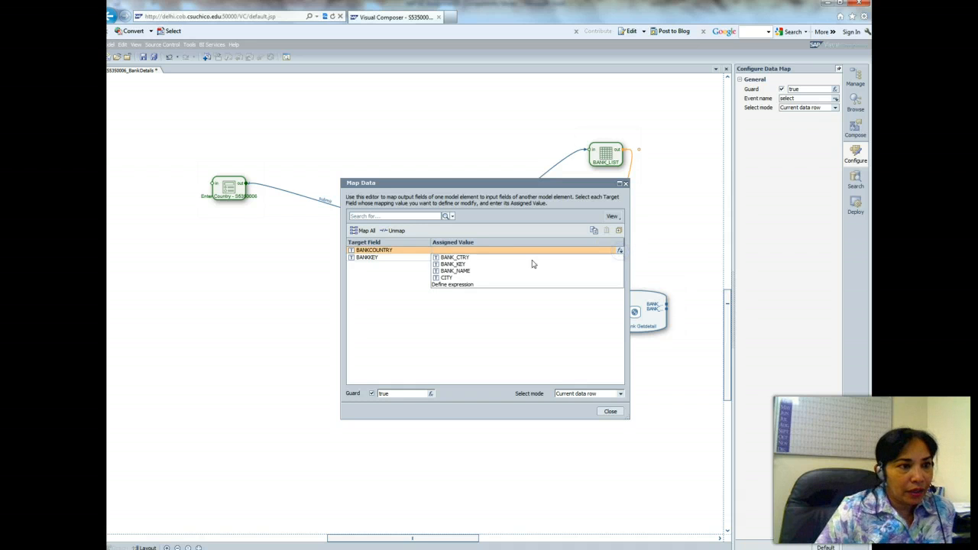
{"action": "left_click", "coordinate": [463, 258]}
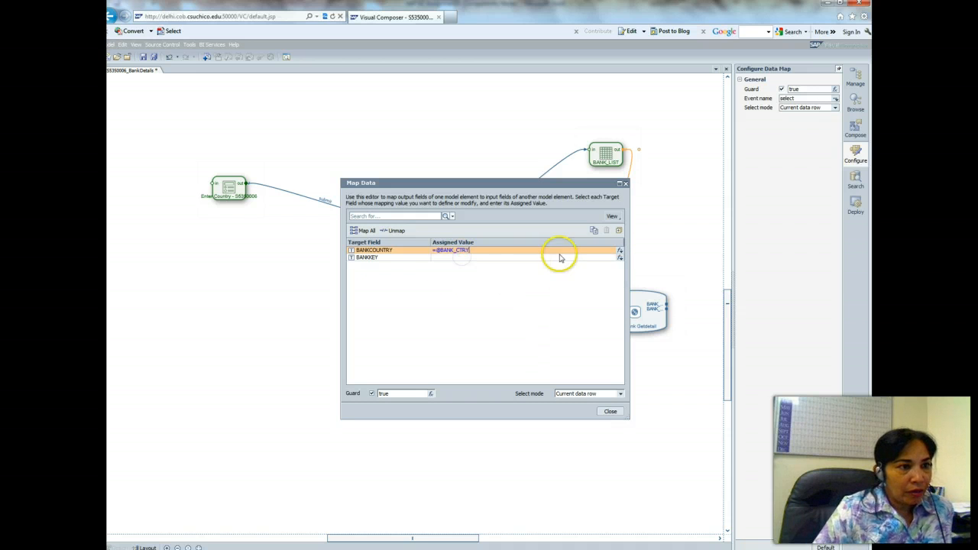
{"action": "left_click", "coordinate": [620, 258]}
{"action": "left_click", "coordinate": [463, 272]}
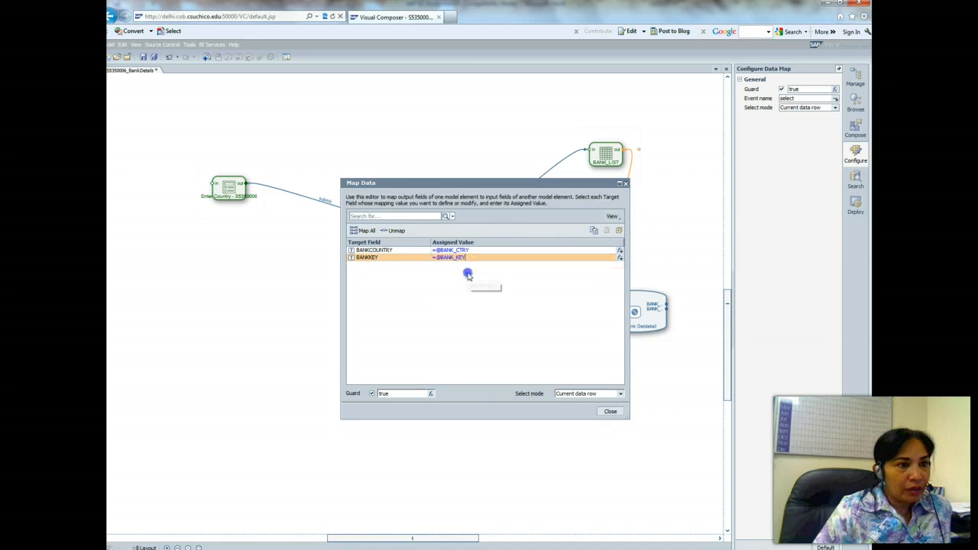
{"action": "left_click", "coordinate": [607, 415]}
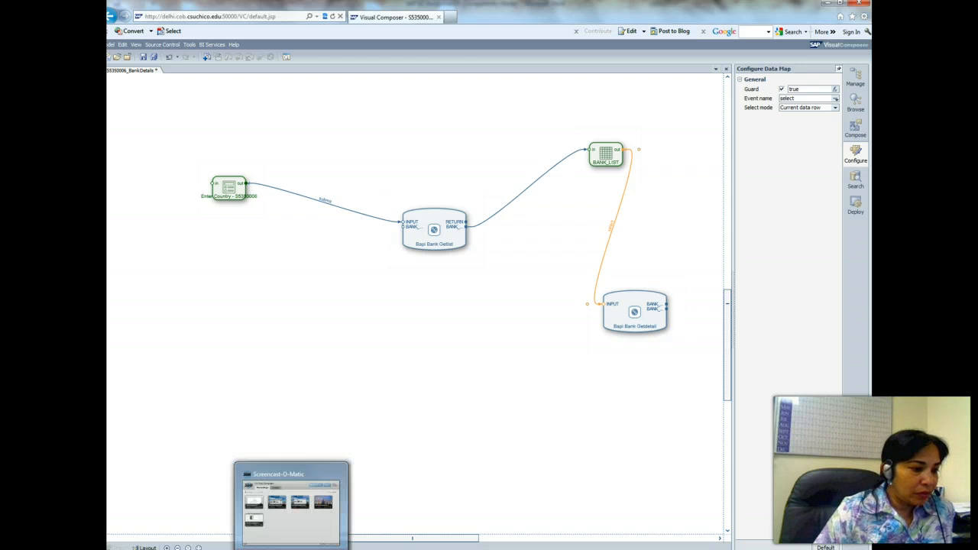
Following section C3.2 of the Word assignment, rearrange the model elements and add a BANK_ADDRESS form view from Bapi Bank Getdetail's BANK_ADDRESS port
{"action": "left_click", "coordinate": [279, 504]}
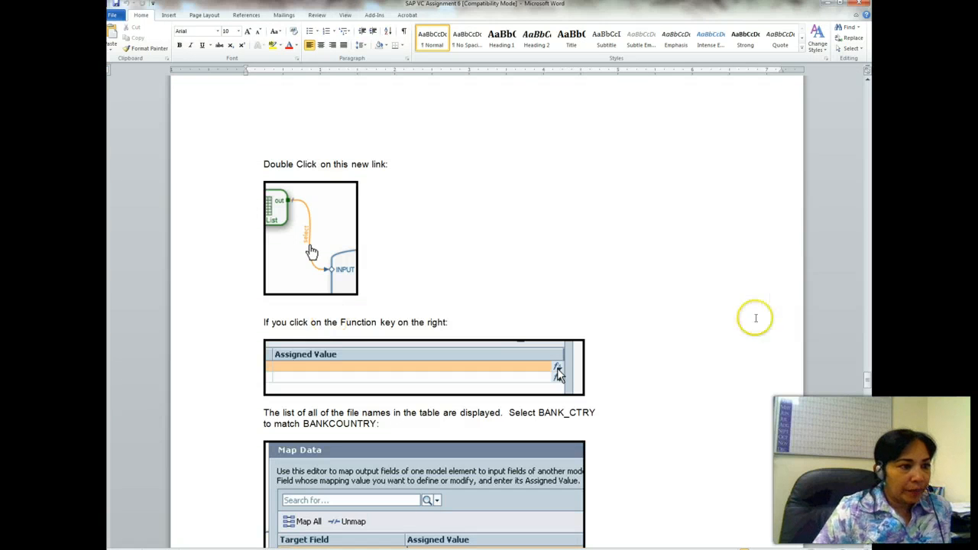
{"action": "left_click_drag", "start_coordinate": [869, 382], "coordinate": [873, 424]}
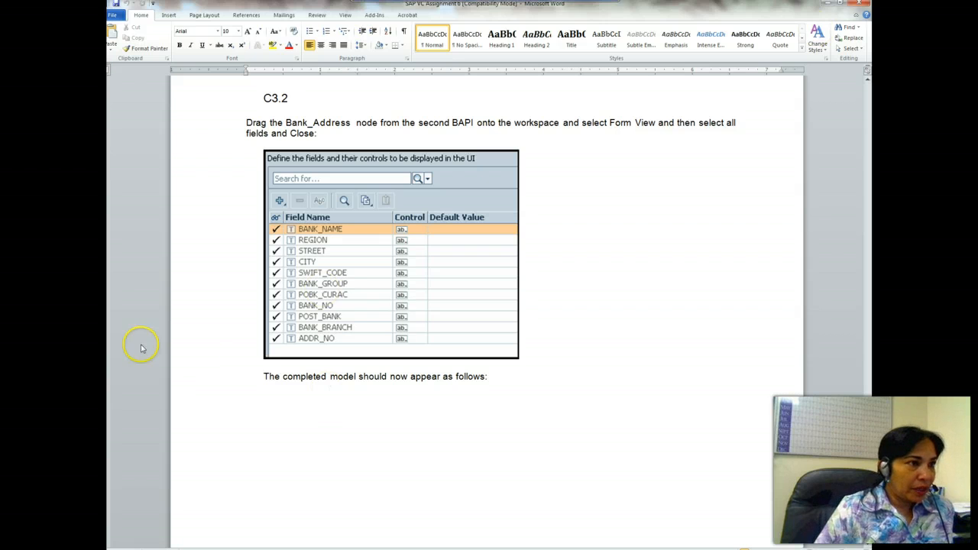
{"action": "left_click", "coordinate": [130, 549]}
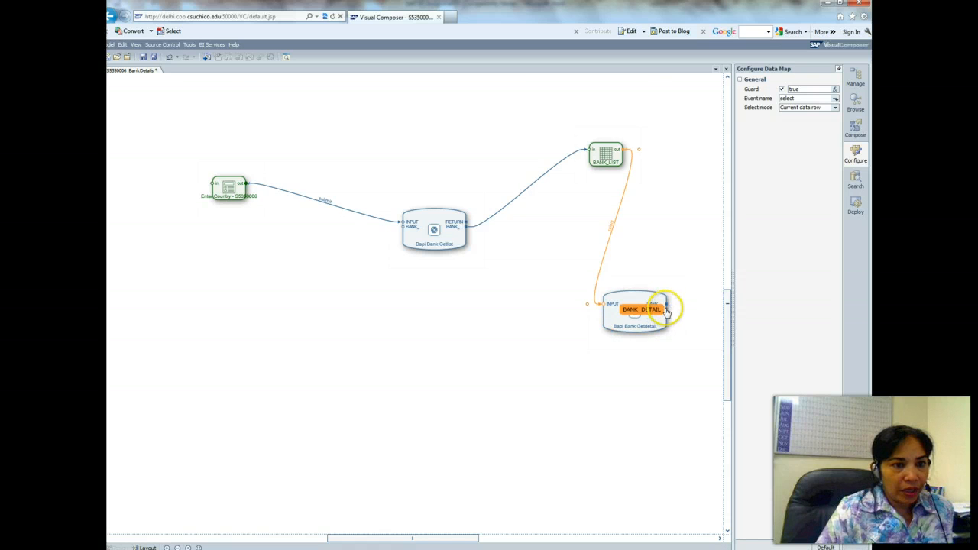
{"action": "left_click_drag", "start_coordinate": [667, 306], "coordinate": [507, 218]}
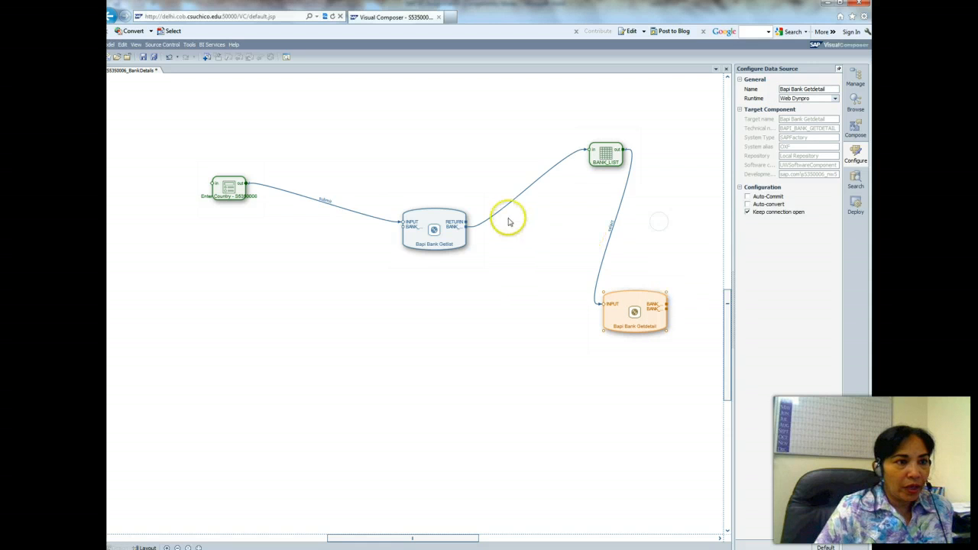
{"action": "left_click_drag", "start_coordinate": [437, 221], "coordinate": [304, 277]}
{"action": "left_click_drag", "start_coordinate": [605, 150], "coordinate": [371, 162]}
{"action": "left_click_drag", "start_coordinate": [612, 294], "coordinate": [581, 169]}
{"action": "left_click", "coordinate": [602, 173]}
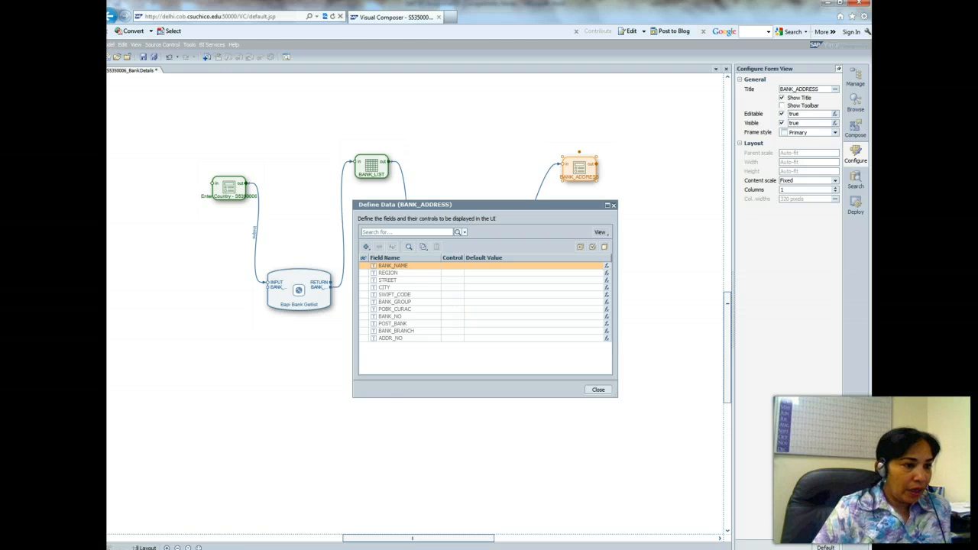
Include all BANK_ADDRESS fields from BANK_NAME through ADDR_NO in the form view, as shown in the Word assignment, and close its data definition
{"action": "key", "text": "alt+Tab"}
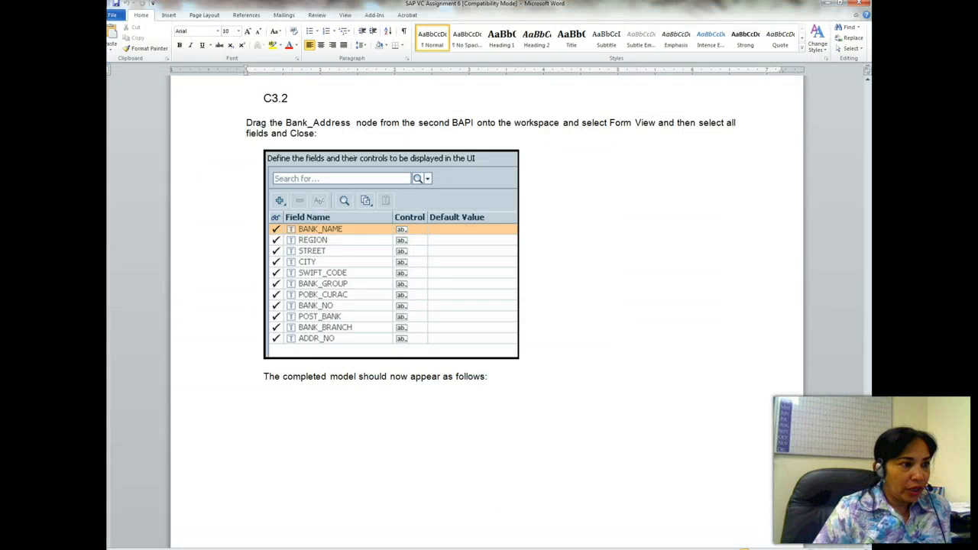
{"action": "key", "text": "alt+Tab"}
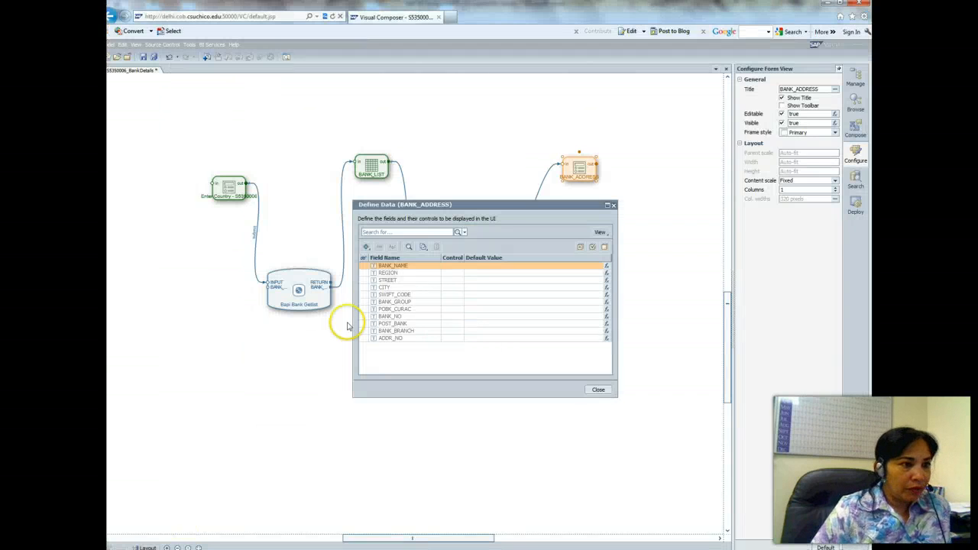
{"action": "left_click", "coordinate": [364, 266]}
{"action": "left_click", "coordinate": [364, 273]}
{"action": "left_click", "coordinate": [365, 280]}
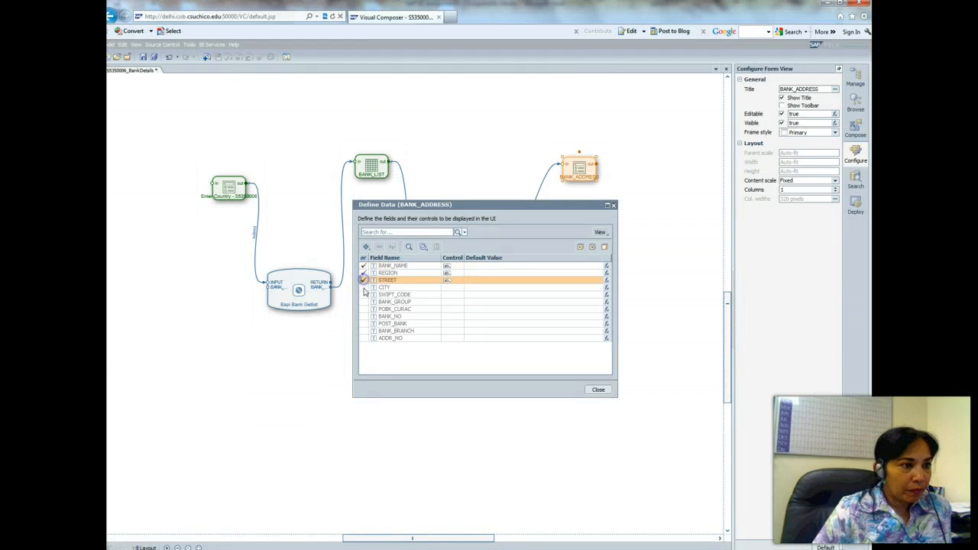
{"action": "left_click", "coordinate": [365, 288]}
{"action": "left_click", "coordinate": [364, 294]}
{"action": "left_click", "coordinate": [365, 302]}
{"action": "left_click", "coordinate": [365, 309]}
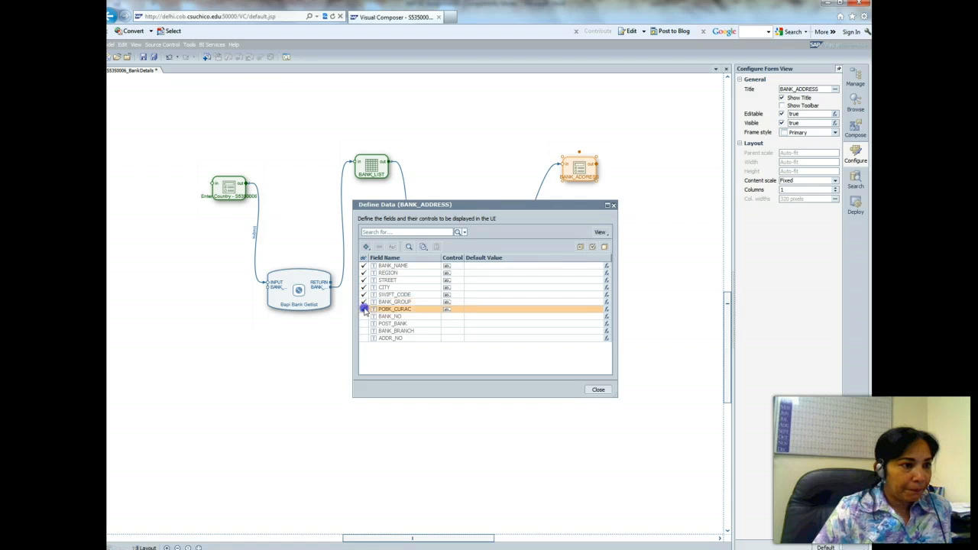
{"action": "left_click", "coordinate": [364, 316]}
{"action": "left_click", "coordinate": [364, 324]}
{"action": "left_click", "coordinate": [364, 330]}
{"action": "left_click", "coordinate": [364, 338]}
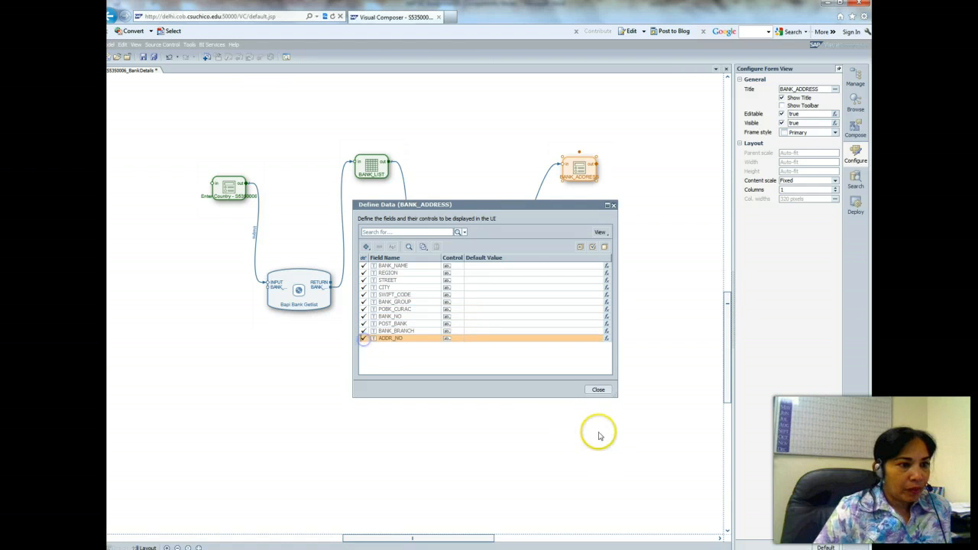
{"action": "left_click", "coordinate": [599, 391]}
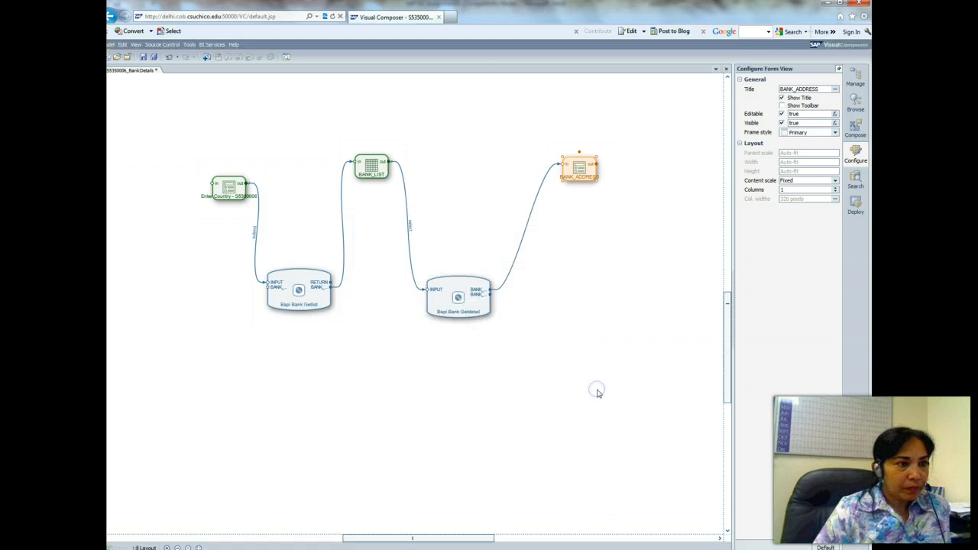
Compare the BankDetails model with the completed model diagram in the Word assignment
{"action": "left_click", "coordinate": [448, 479]}
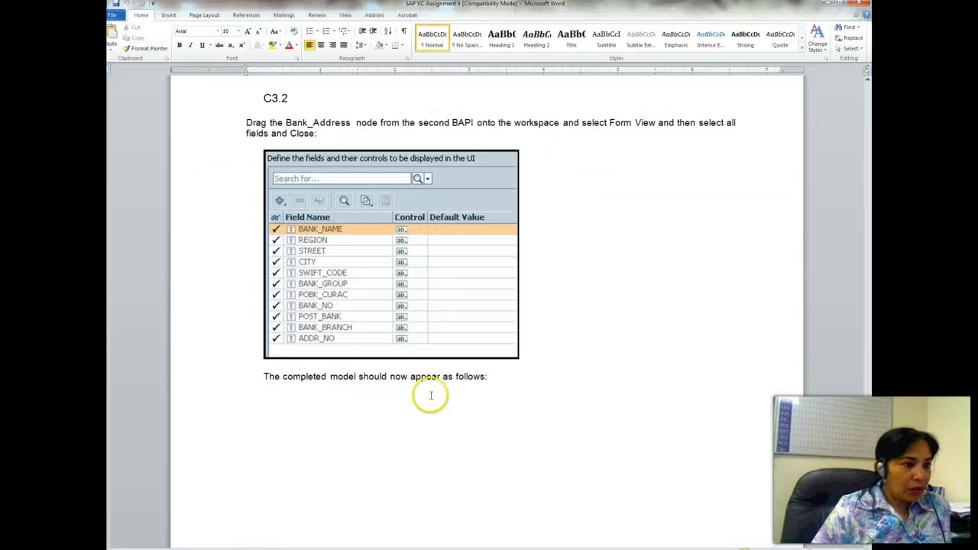
{"action": "scroll", "coordinate": [874, 419], "scroll_direction": "down", "scroll_amount": 15}
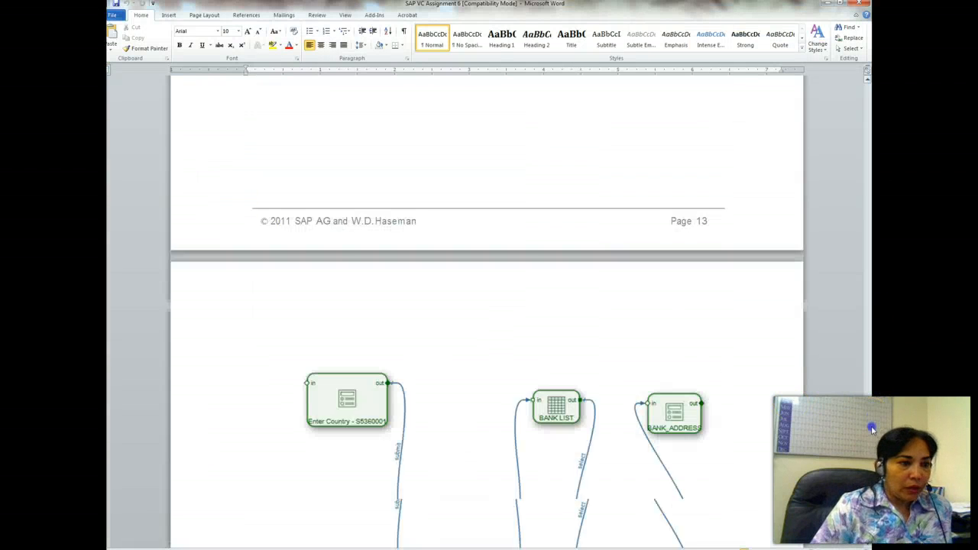
{"action": "scroll", "coordinate": [871, 442], "scroll_direction": "up", "scroll_amount": 10}
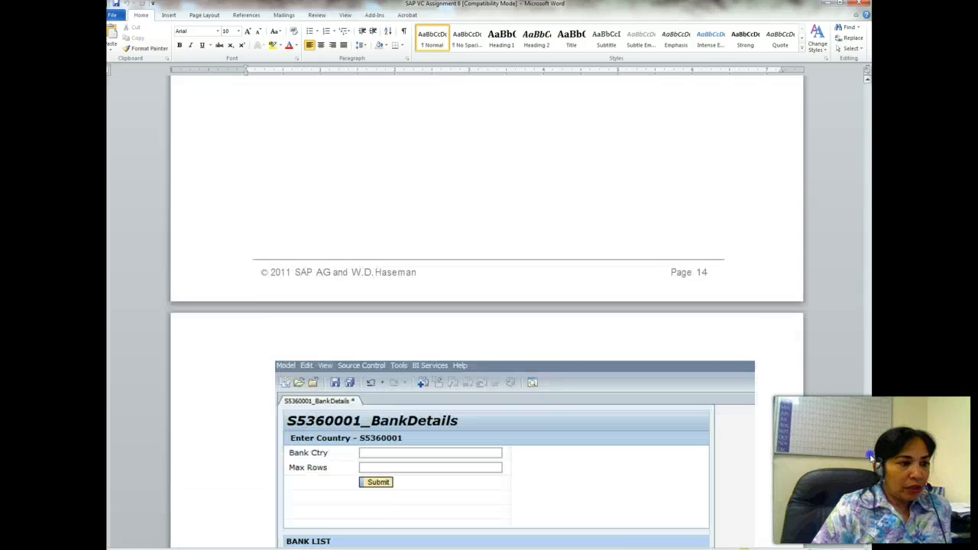
{"action": "scroll", "coordinate": [870, 439], "scroll_direction": "down", "scroll_amount": 8}
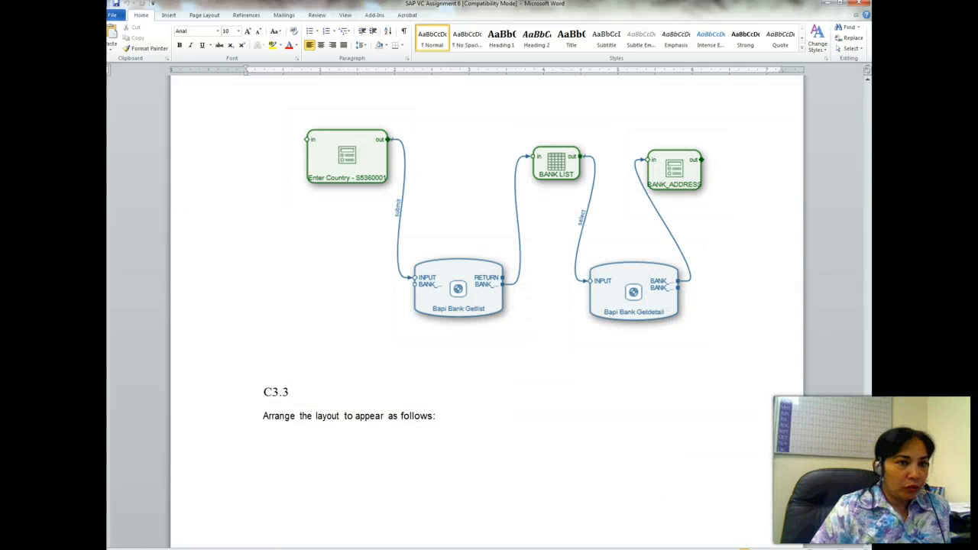
{"action": "left_click", "coordinate": [828, 3]}
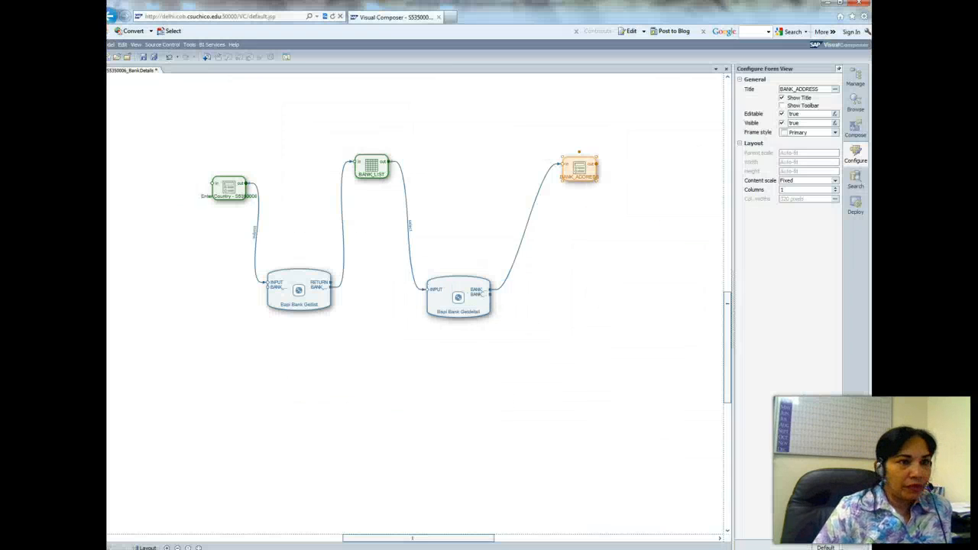
{"action": "left_click", "coordinate": [280, 485]}
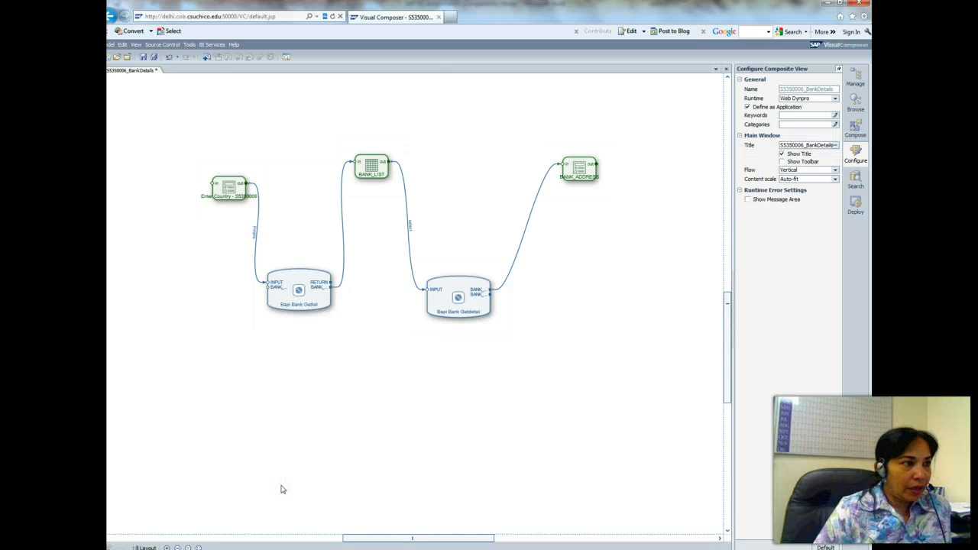
Show the model in Layout view and consult the Word assignment for the required layout arrangement and the deployed output
{"action": "left_click", "coordinate": [143, 547]}
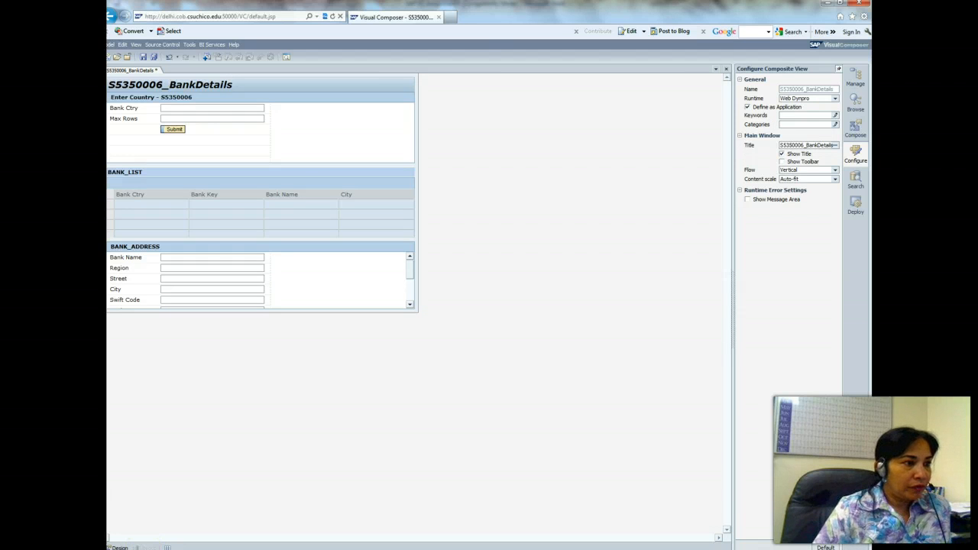
{"action": "left_click", "coordinate": [336, 549]}
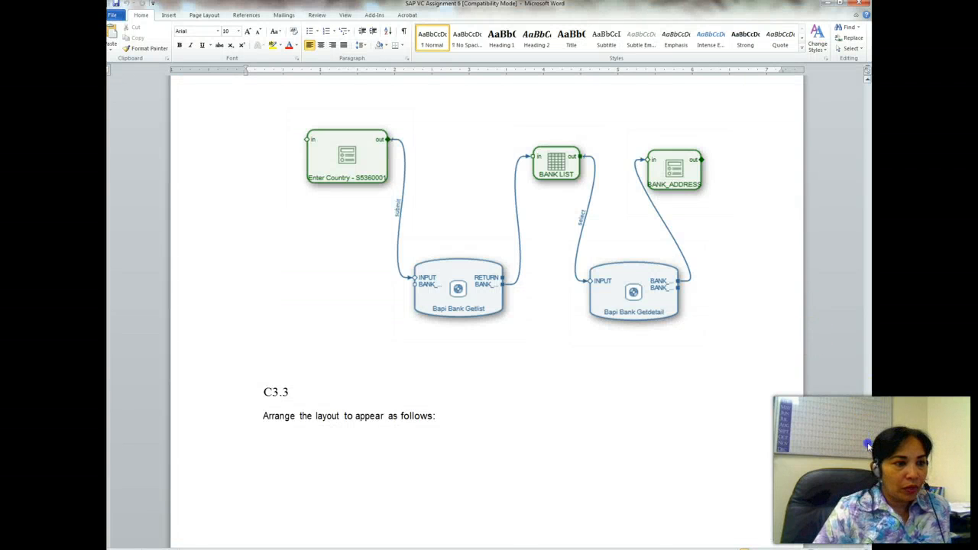
{"action": "left_click_drag", "start_coordinate": [868, 445], "coordinate": [872, 478]}
{"action": "scroll", "coordinate": [487, 305], "scroll_direction": "down", "scroll_amount": 1}
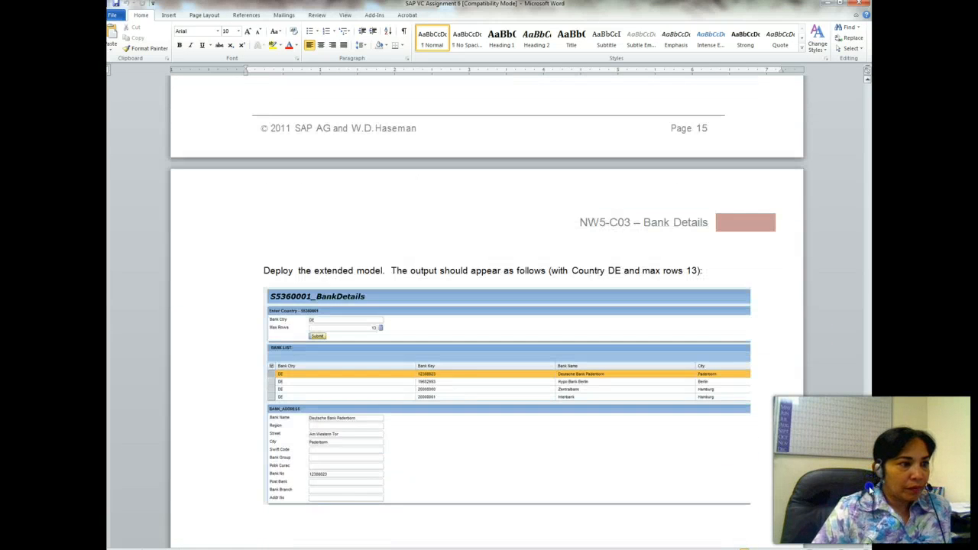
In Visual Composer, deploy the extended BankDetails model, saving it when asked, and open the Flex version of S5350006_BankDetails
{"action": "scroll", "coordinate": [487, 305], "scroll_direction": "down", "scroll_amount": 2}
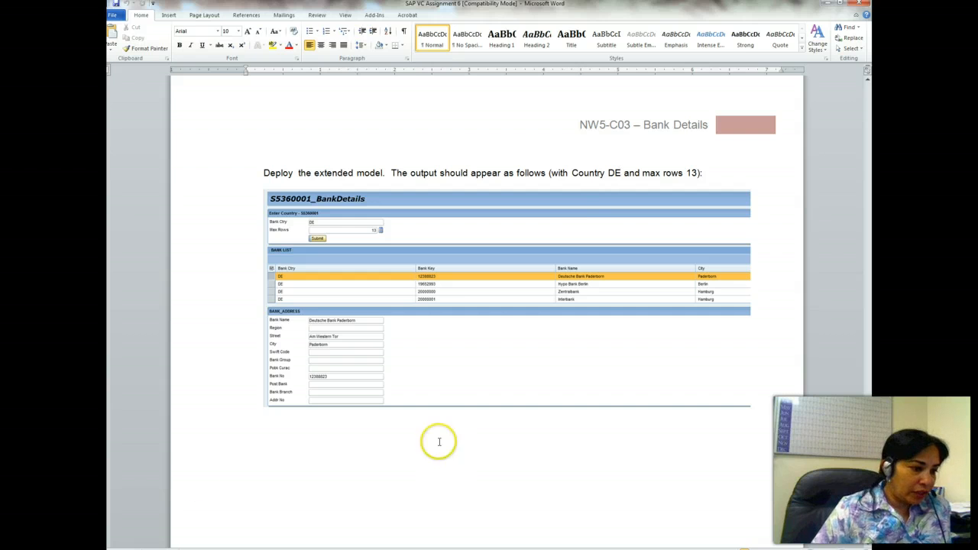
{"action": "key", "text": "alt+Tab"}
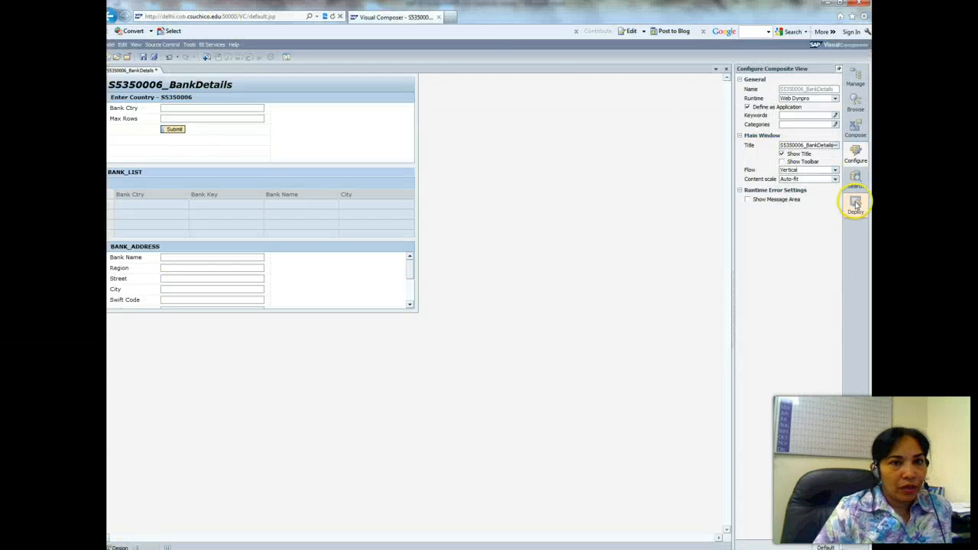
{"action": "left_click", "coordinate": [856, 203]}
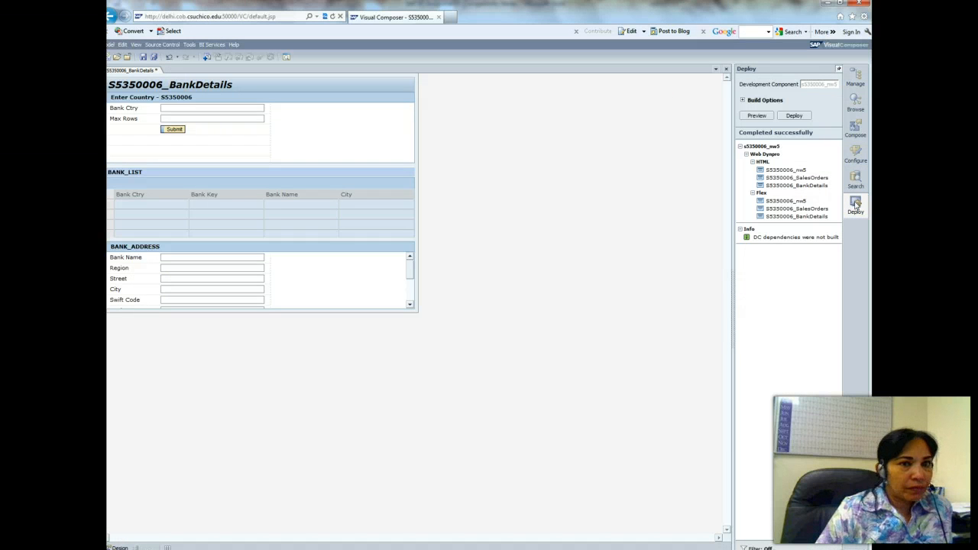
{"action": "left_click", "coordinate": [781, 117]}
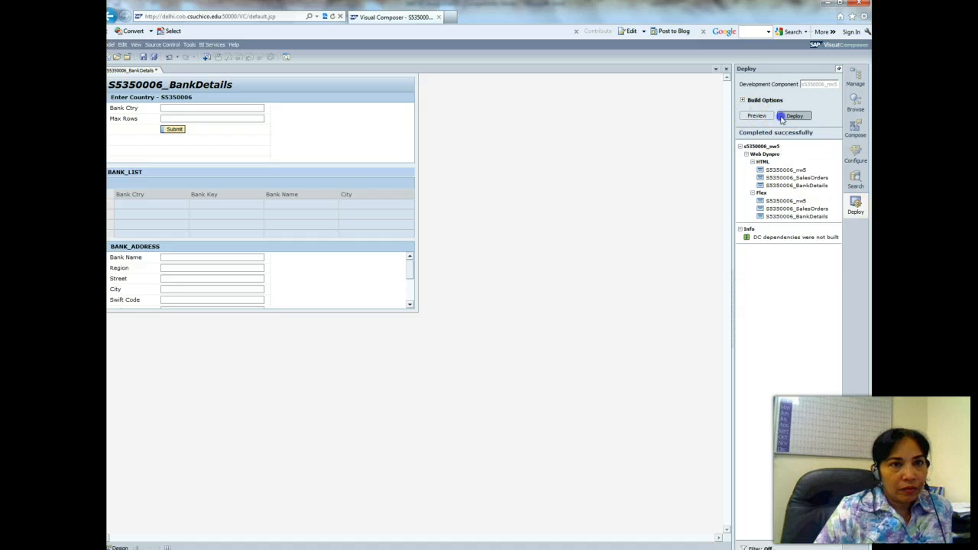
{"action": "left_click", "coordinate": [534, 358]}
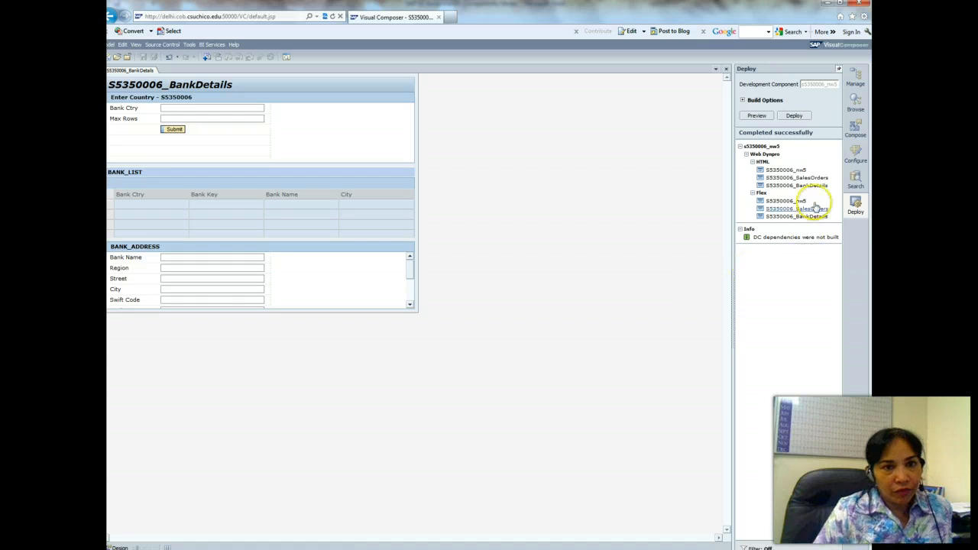
{"action": "left_click", "coordinate": [797, 216]}
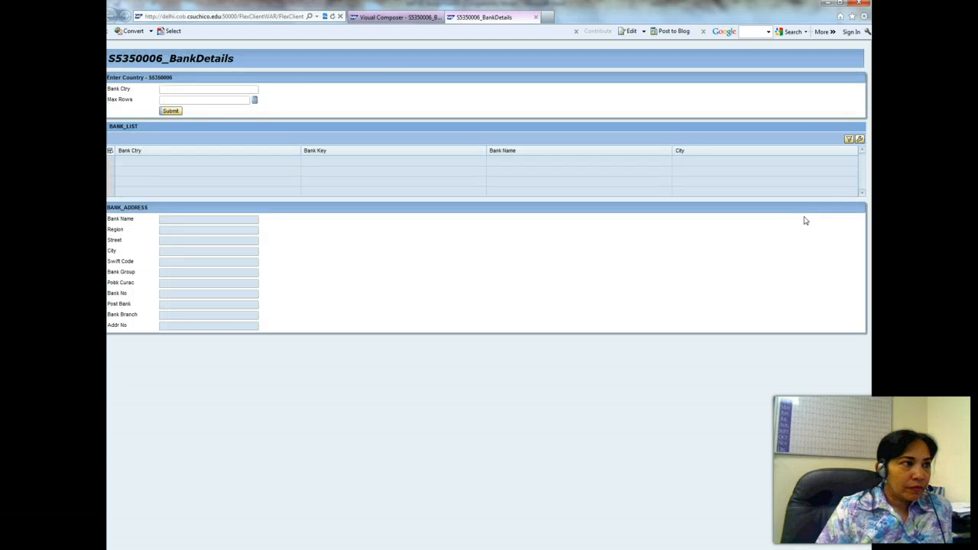
Submit a bank query in the deployed application with Bank Ctry DE and Max Rows 13, as specified in the Word assignment
{"action": "left_click", "coordinate": [176, 88]}
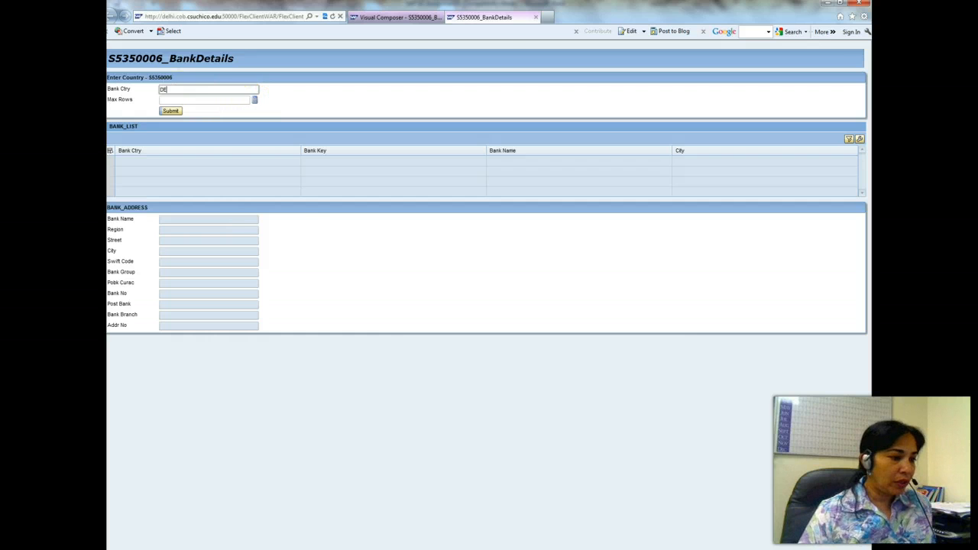
{"action": "key", "text": "alt+Tab"}
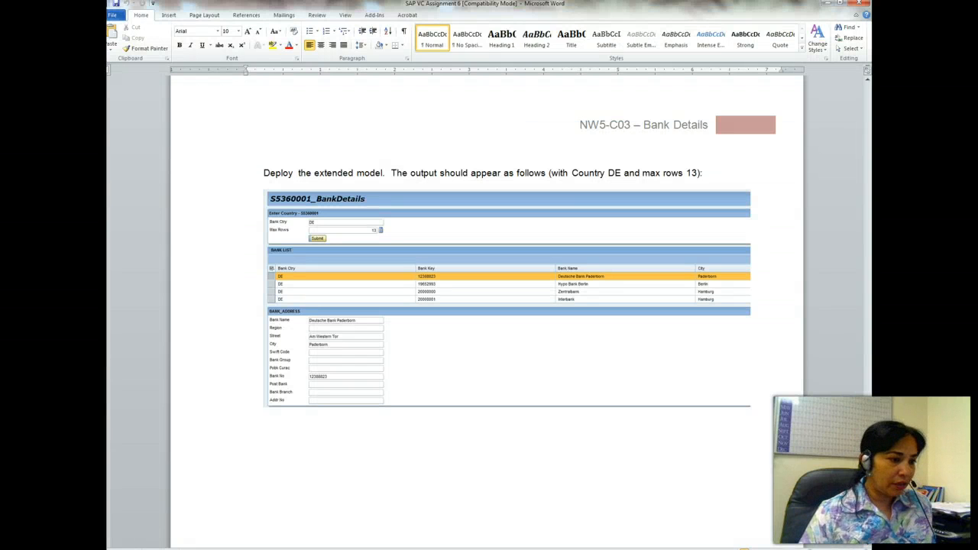
{"action": "mouse_move", "coordinate": [216, 546]}
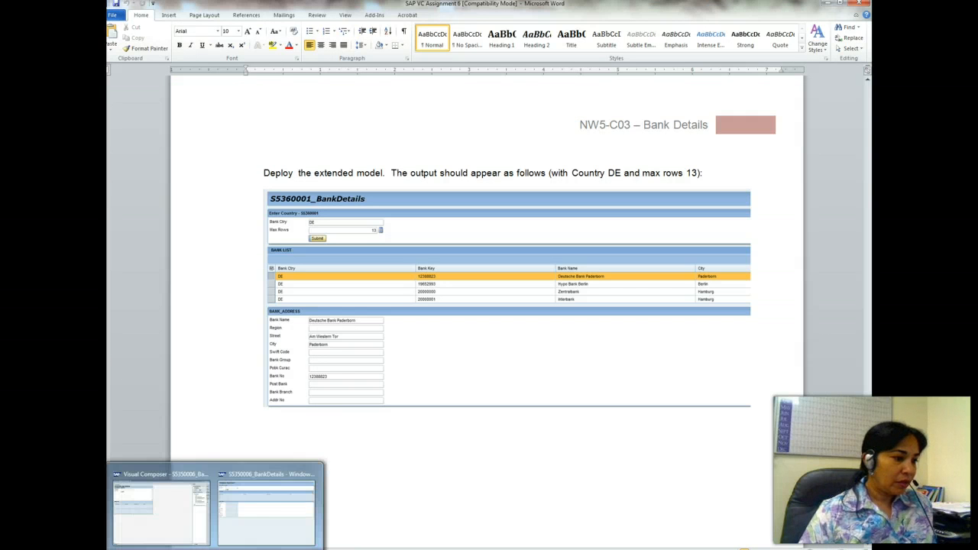
{"action": "left_click", "coordinate": [237, 524]}
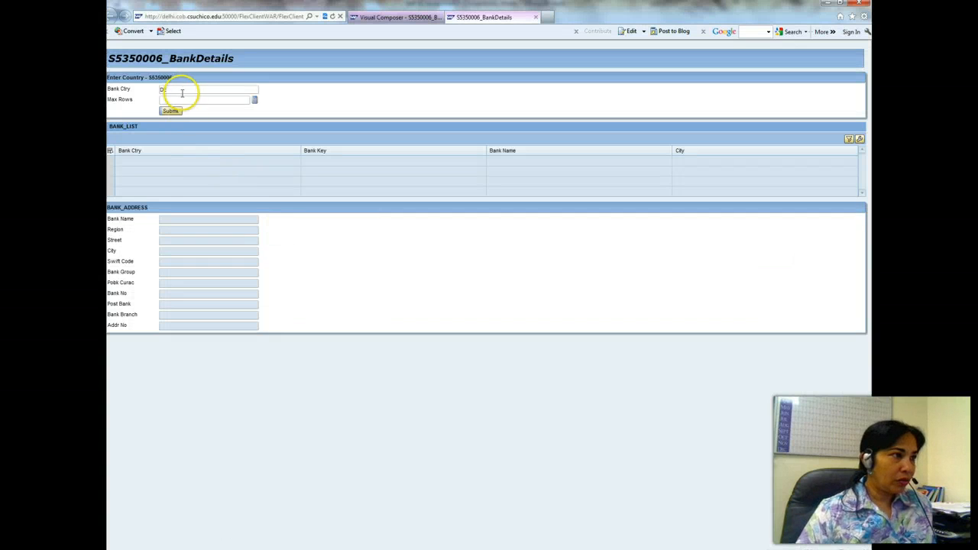
{"action": "left_click", "coordinate": [254, 100]}
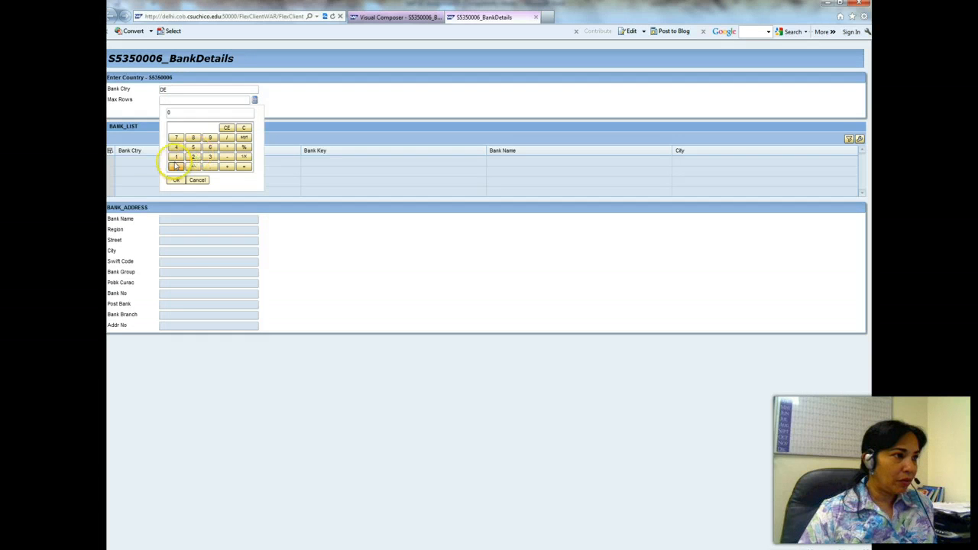
{"action": "left_click", "coordinate": [176, 157]}
{"action": "left_click", "coordinate": [210, 156]}
{"action": "left_click", "coordinate": [290, 101]}
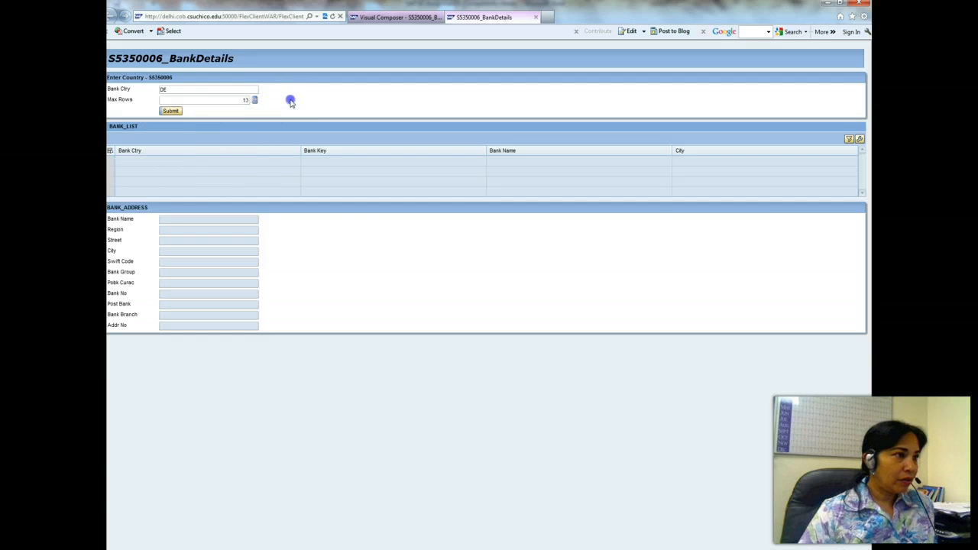
{"action": "left_click", "coordinate": [167, 109]}
Select the Sparkasse Leipzig and Landesbank Berlin rows in BANK_LIST and check each bank's details in the BANK_ADDRESS form
{"action": "left_click", "coordinate": [357, 203]}
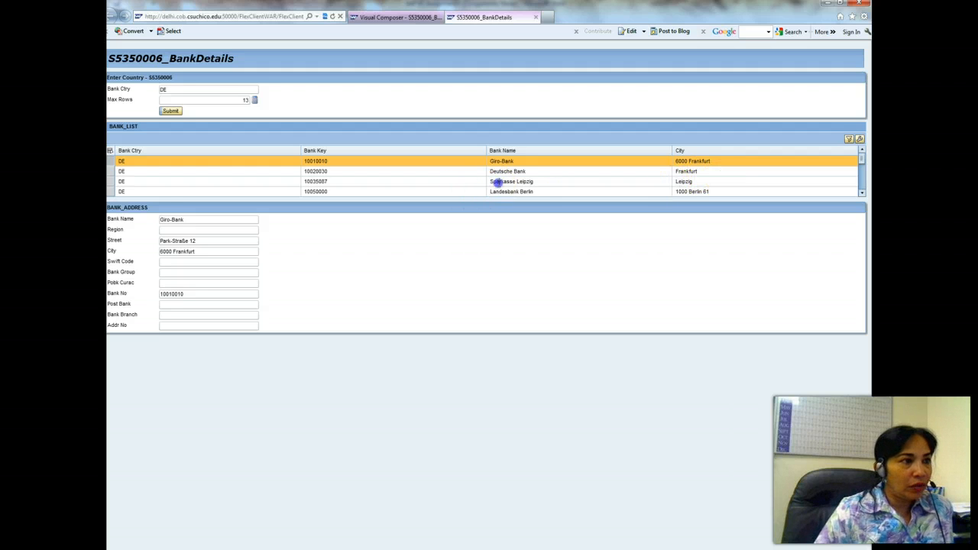
{"action": "left_click", "coordinate": [111, 182]}
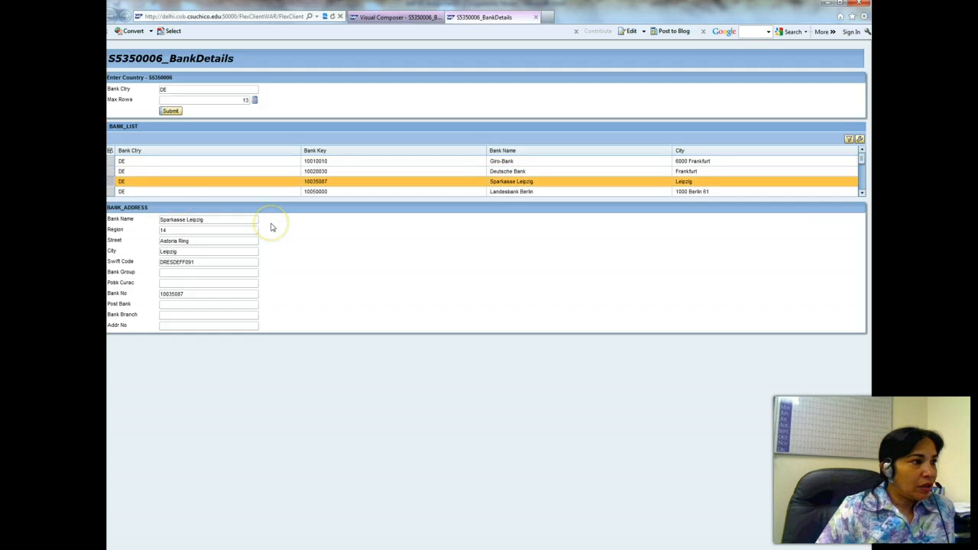
{"action": "left_click", "coordinate": [113, 192]}
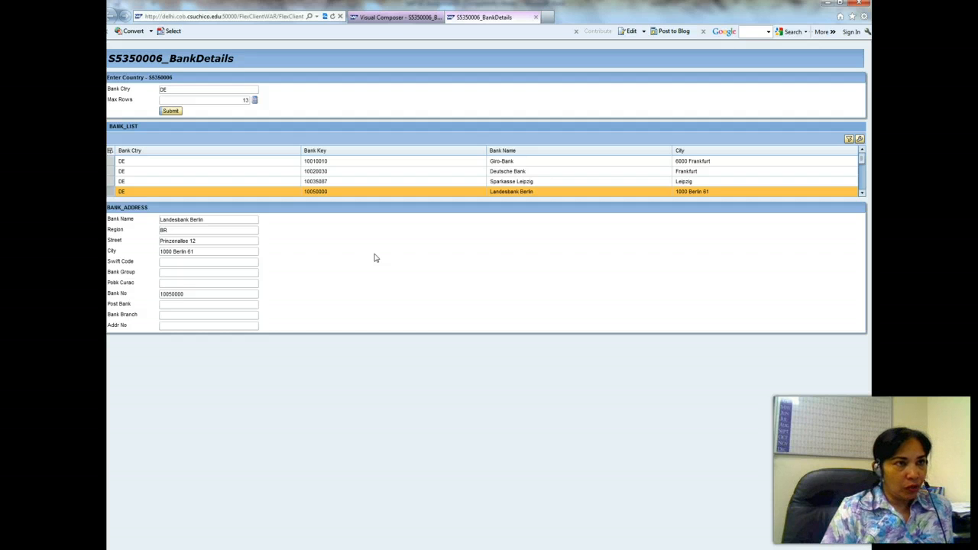
Switch to the Word assignment and check for any remaining instructions after the sample deployed output
{"action": "left_click", "coordinate": [282, 549]}
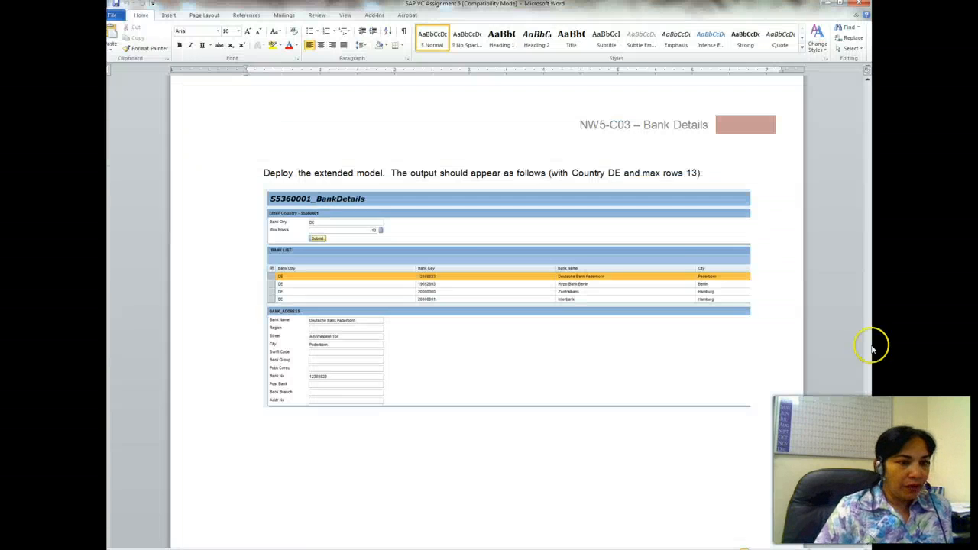
{"action": "scroll", "coordinate": [866, 493], "scroll_direction": "down", "scroll_amount": 10}
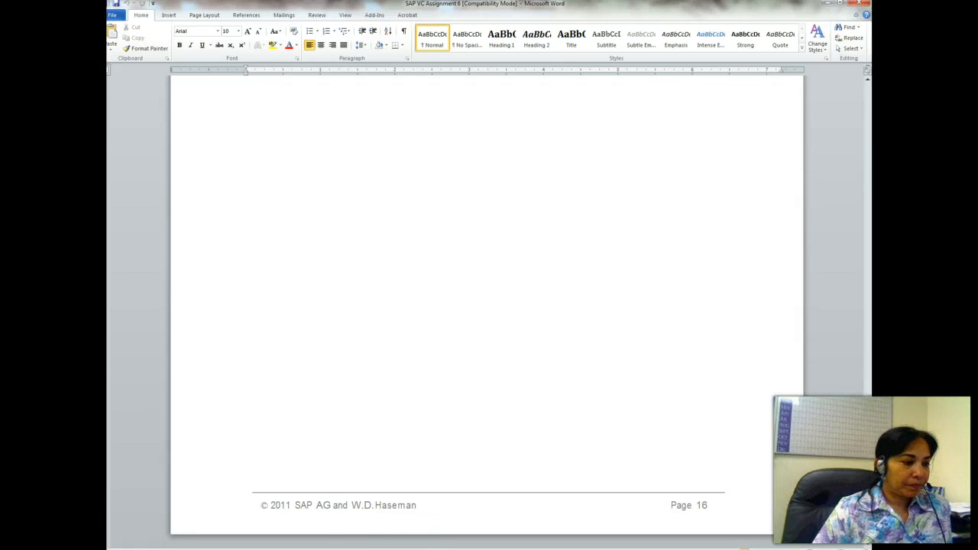
{"action": "mouse_move", "coordinate": [190, 529]}
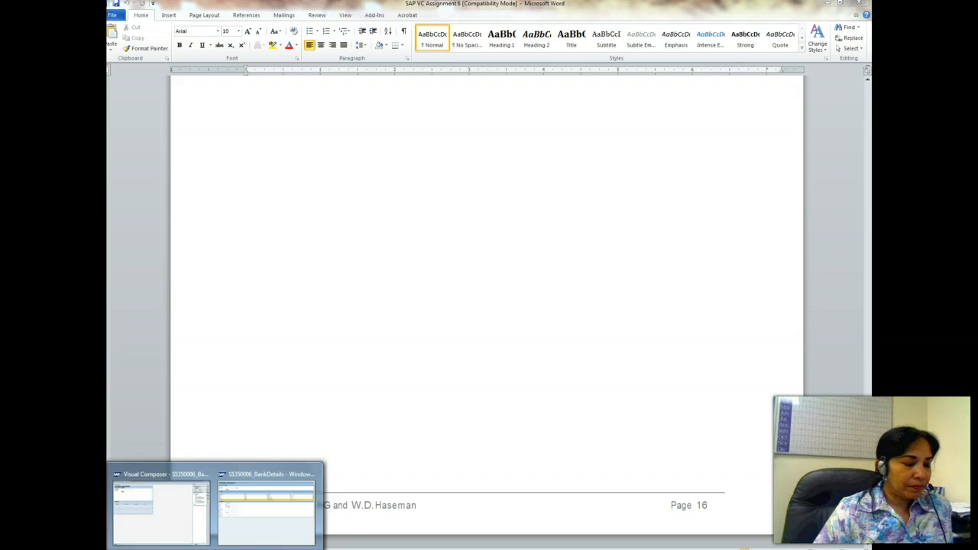
{"action": "left_click", "coordinate": [292, 549]}
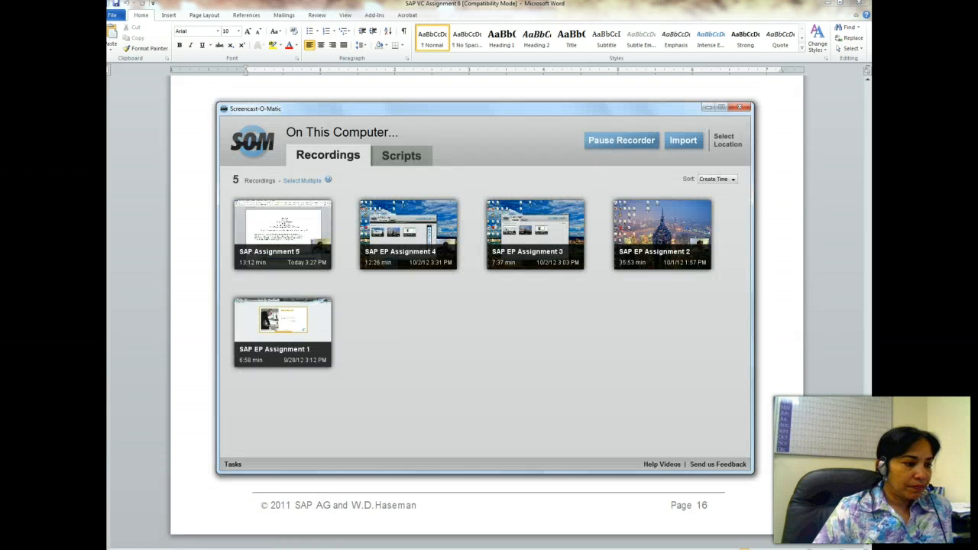